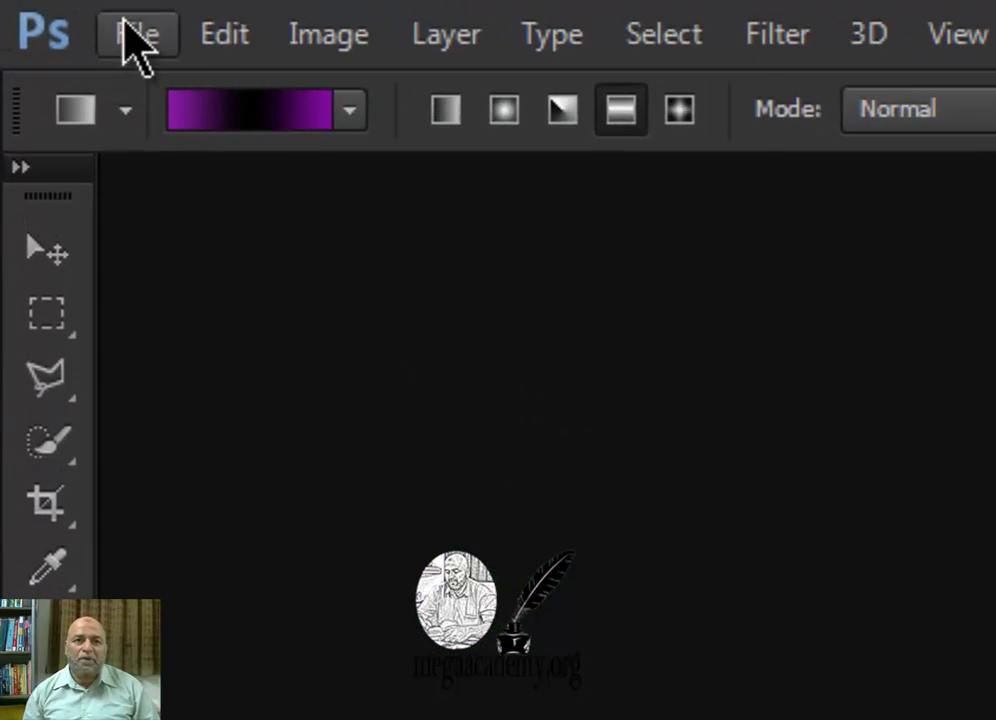
Create a new white document named "Cardic Rate Effect", 8 by 6 inches at 72 pixels/inch in RGB Color.
{"action": "left_click", "coordinate": [126, 26]}
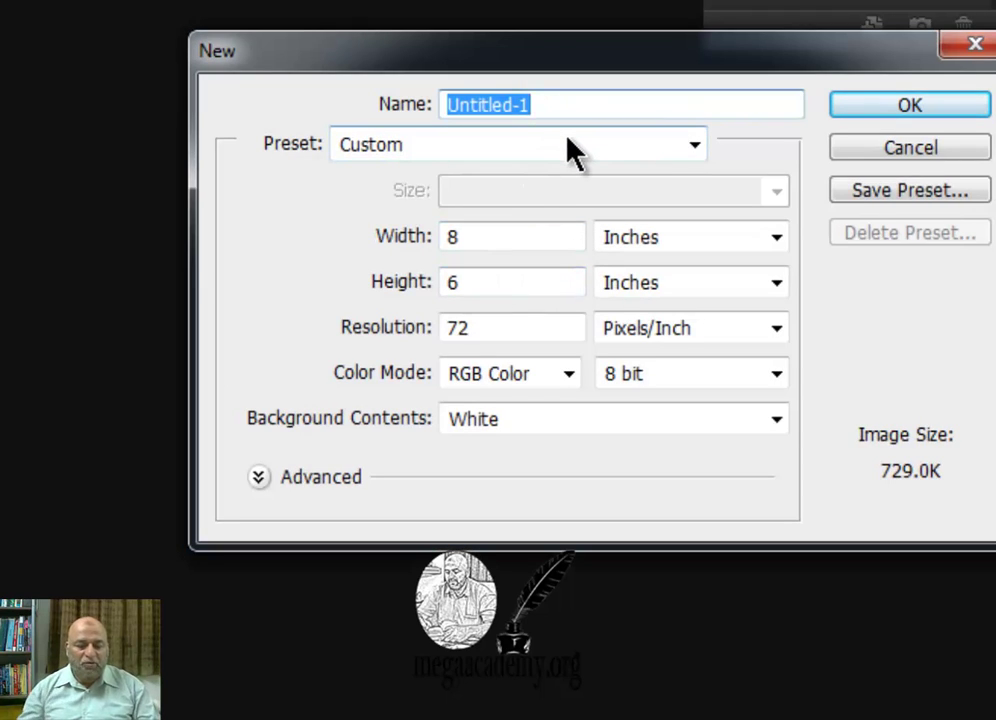
{"action": "type", "text": "Car"}
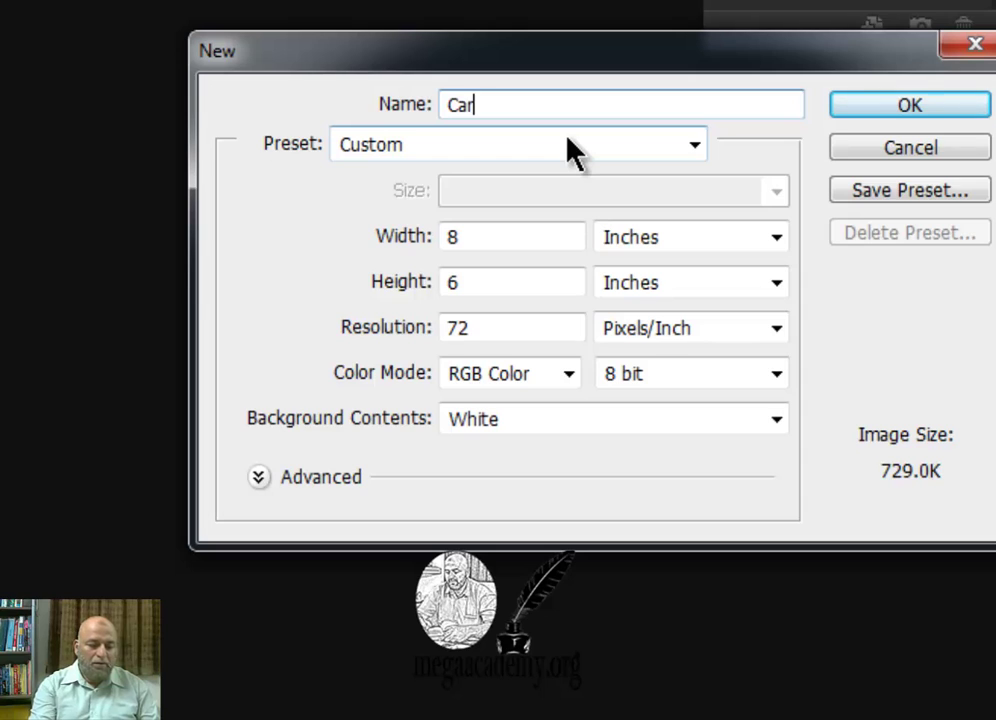
{"action": "type", "text": "dic ra"}
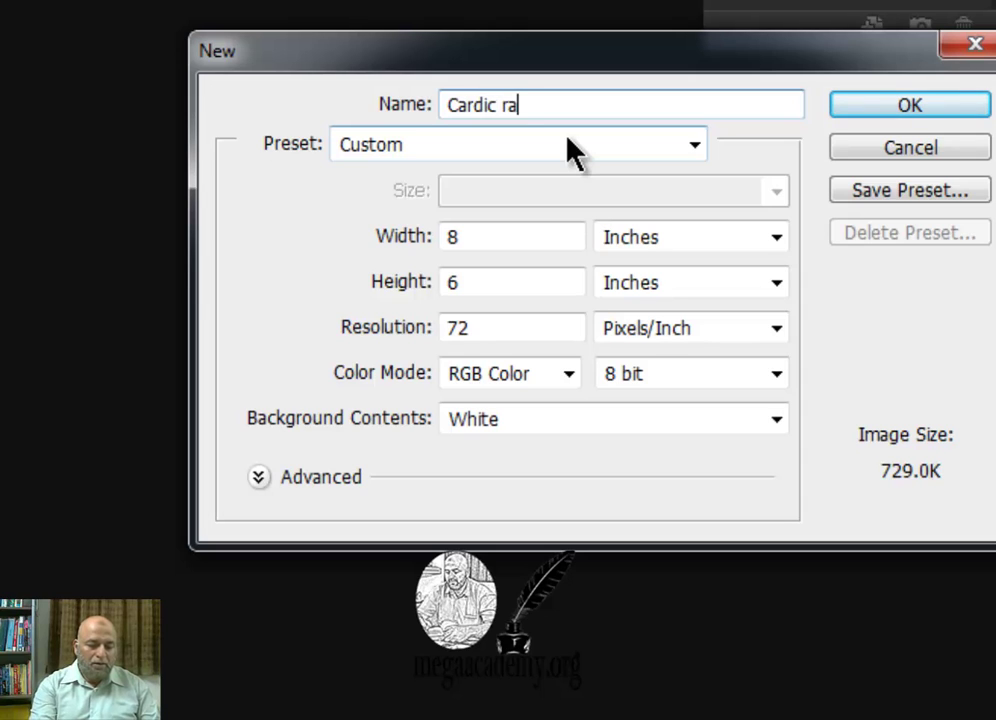
{"action": "type", "text": "te E"}
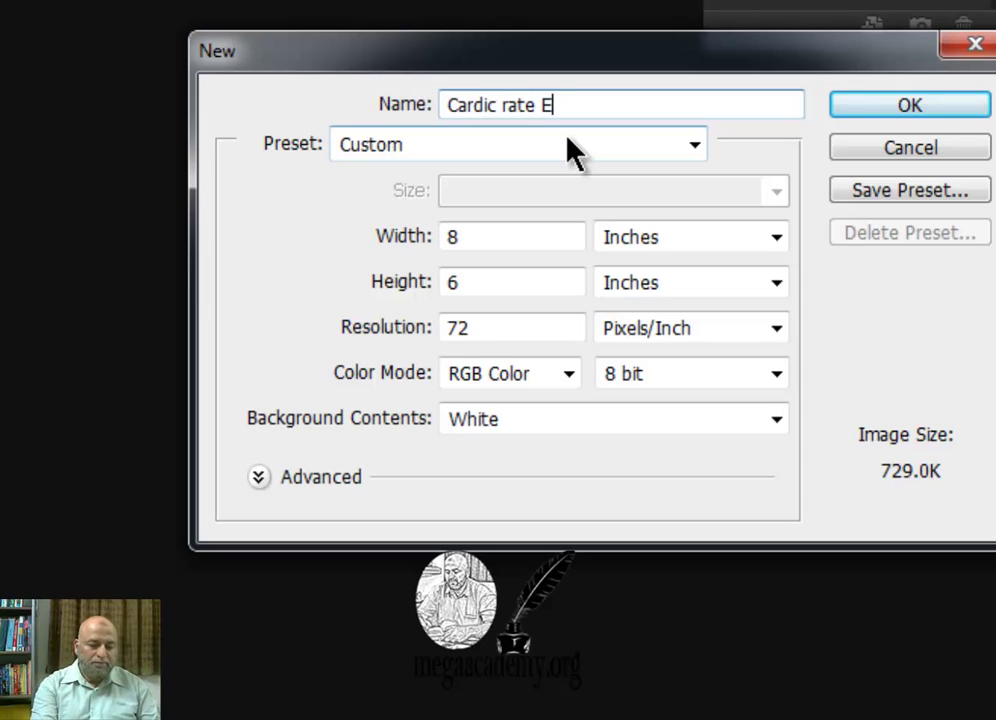
{"action": "type", "text": "ffect"}
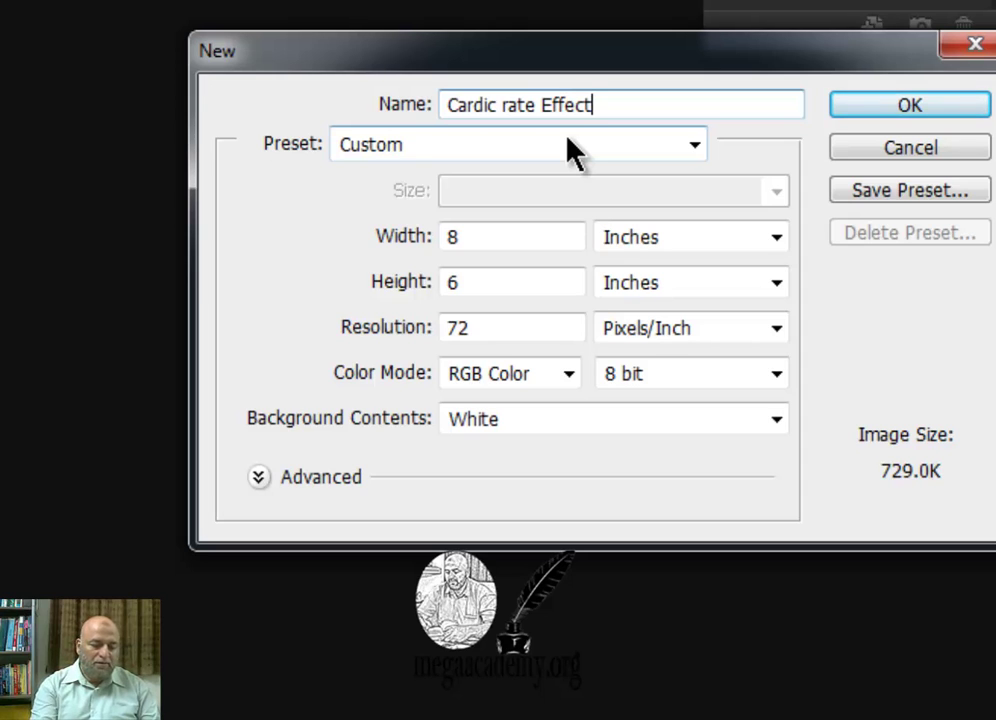
{"action": "type", "text": "s"}
{"action": "key", "text": "BackSpace"}
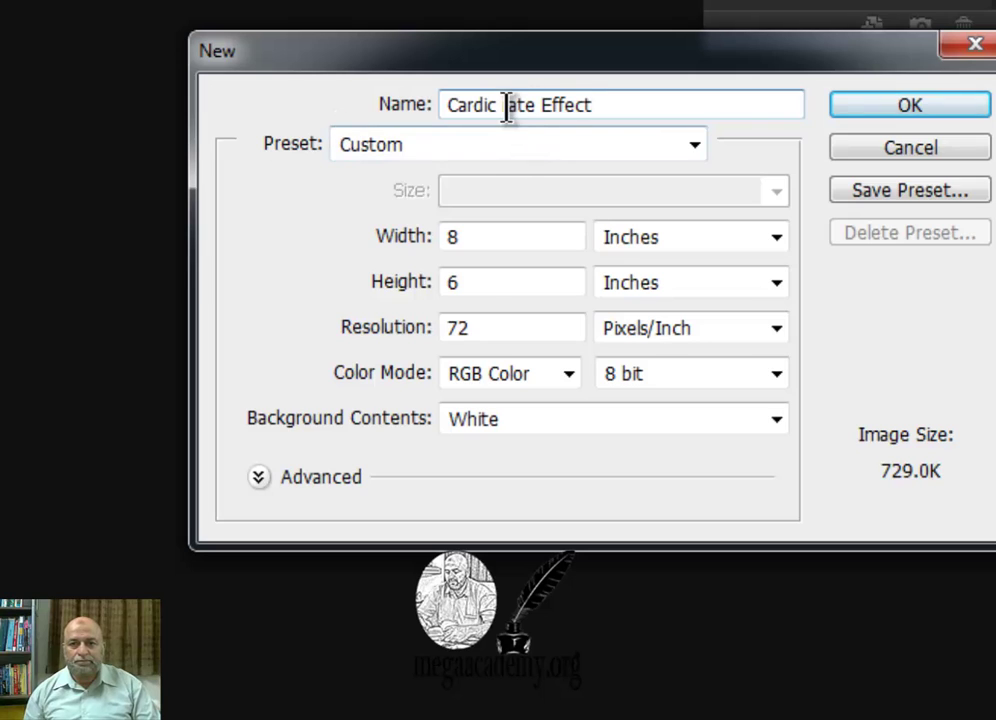
{"action": "left_click_drag", "start_coordinate": [503, 106], "coordinate": [511, 106]}
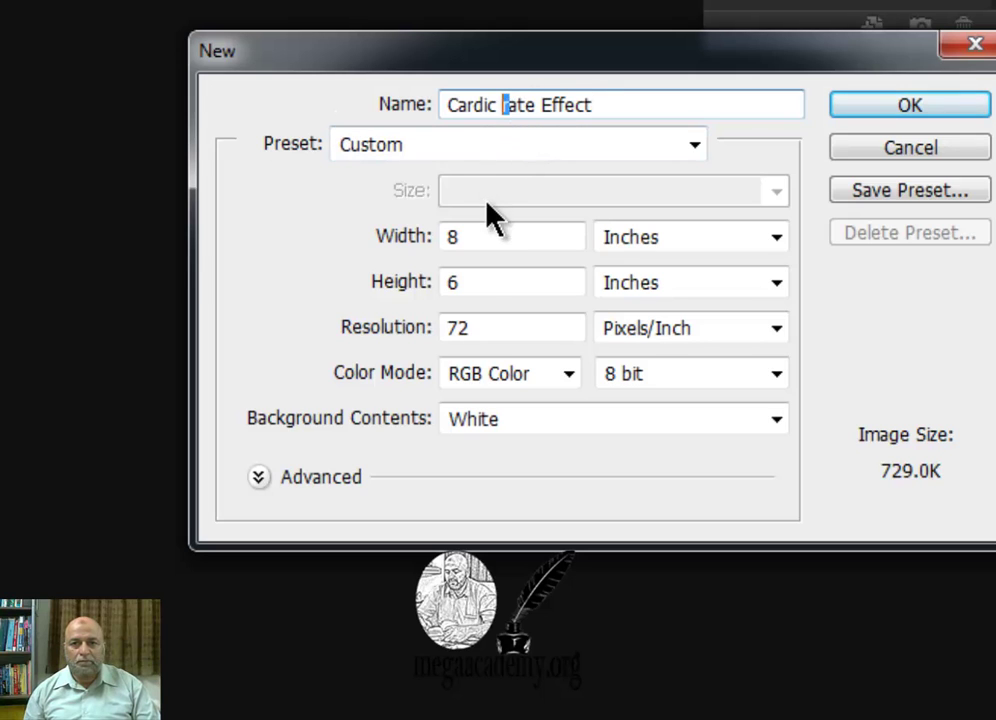
{"action": "type", "text": "R"}
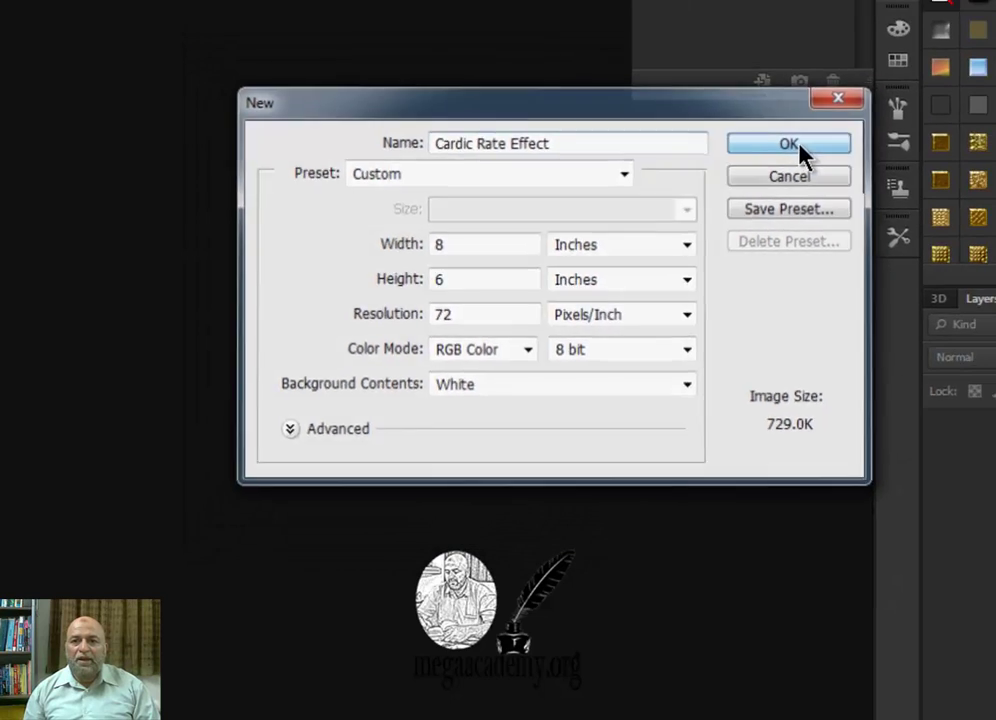
{"action": "left_click", "coordinate": [912, 108]}
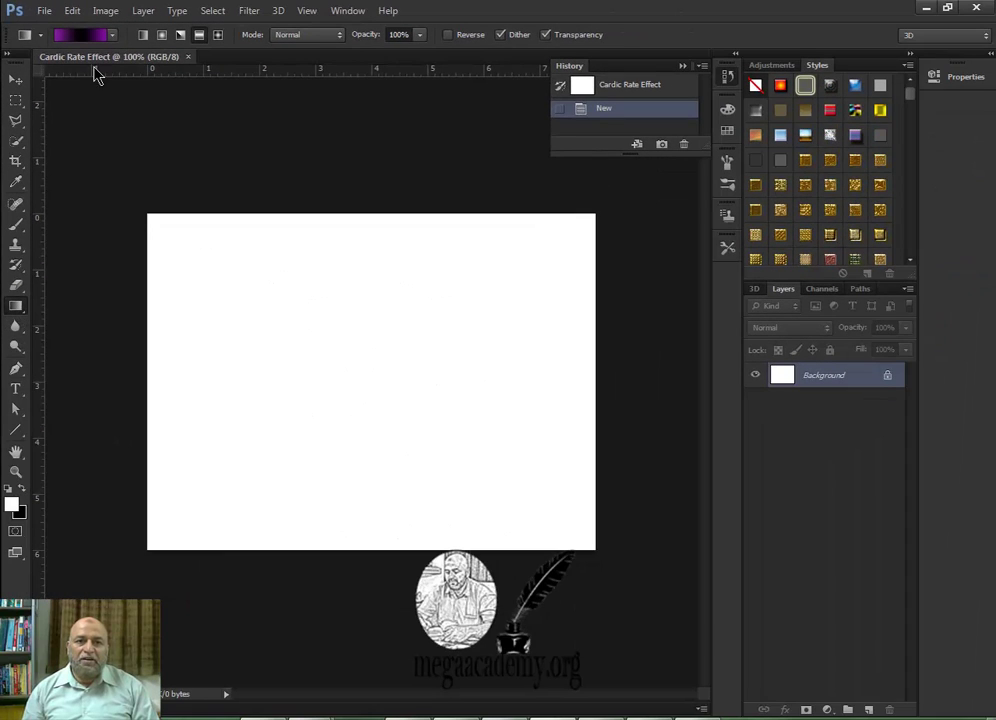
Edit the purple-black-purple gradient and set its starting colour stop, at location 0%, to #660081.
{"action": "left_click", "coordinate": [91, 38]}
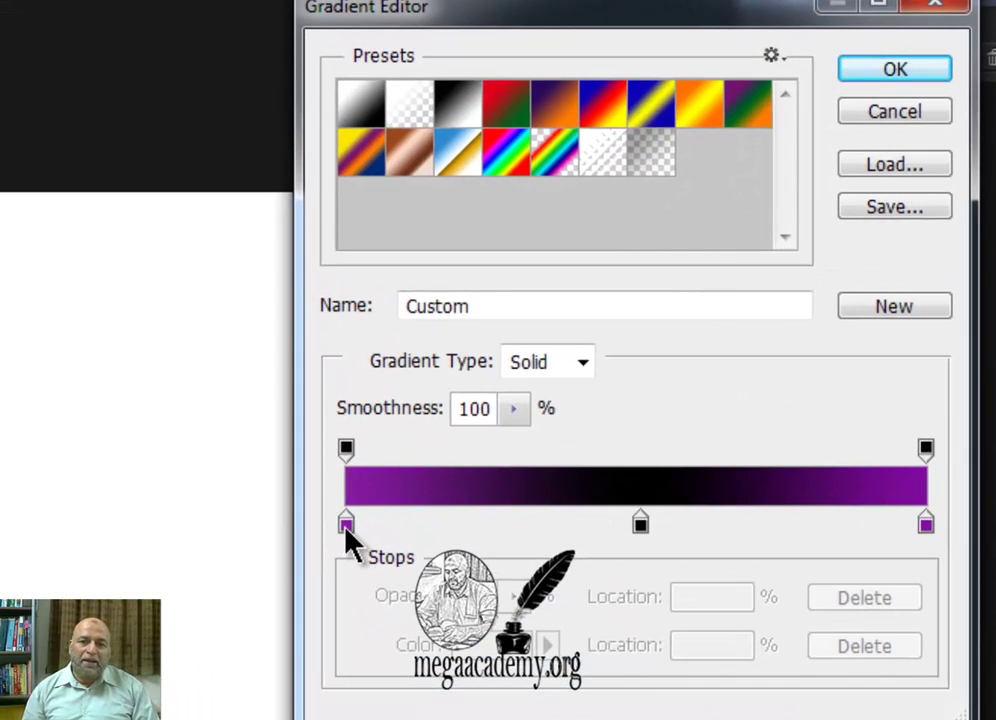
{"action": "left_click", "coordinate": [346, 528]}
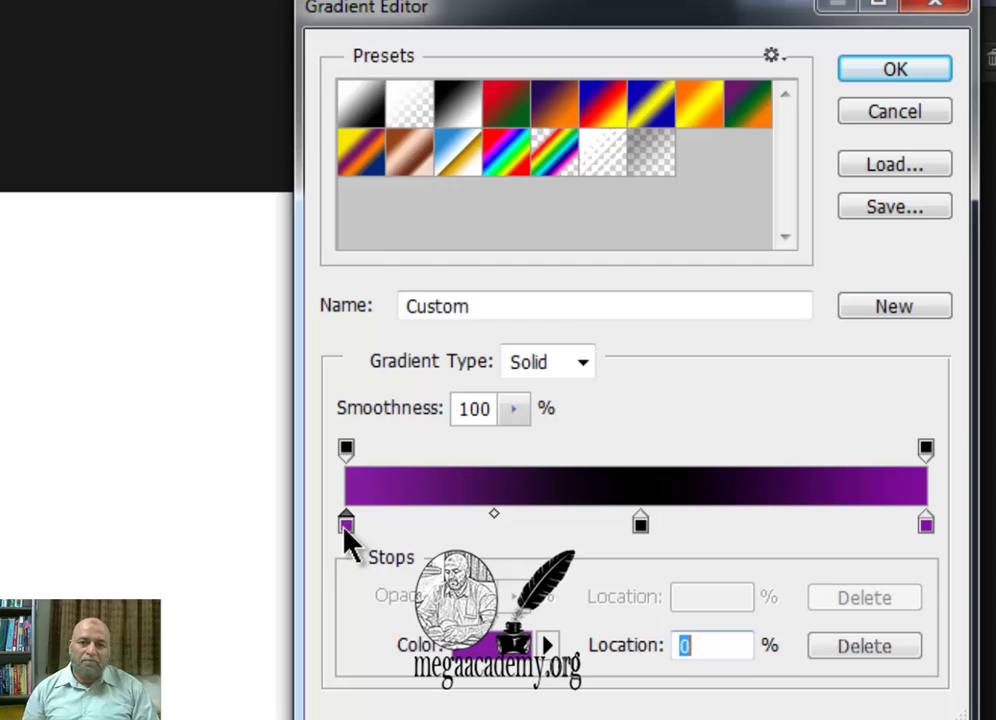
{"action": "left_click", "coordinate": [483, 658]}
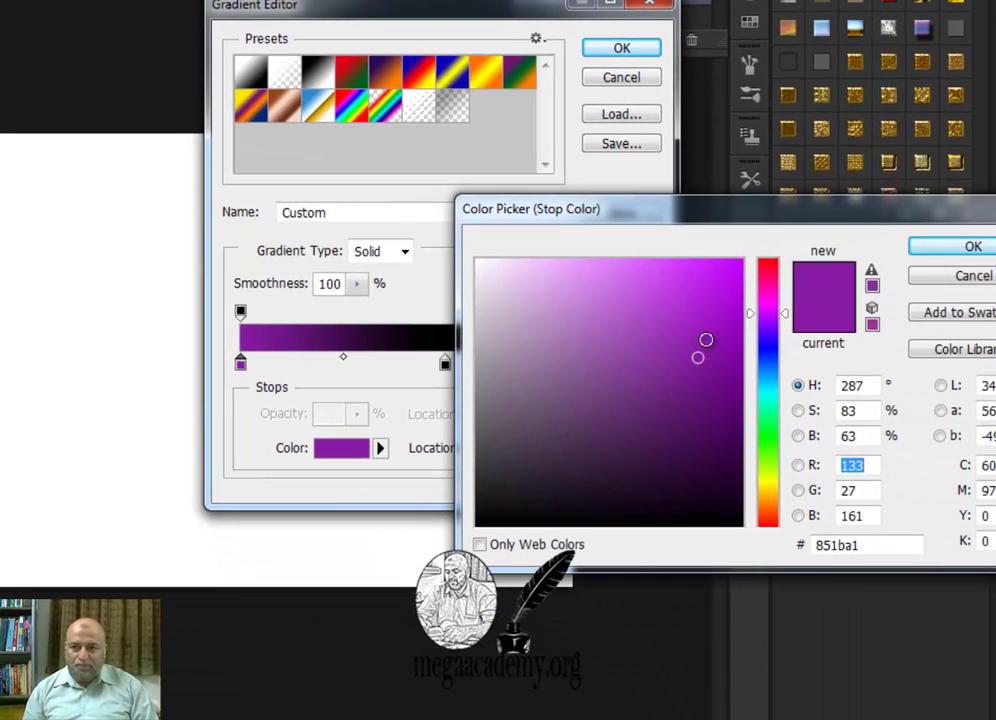
{"action": "left_click", "coordinate": [868, 540]}
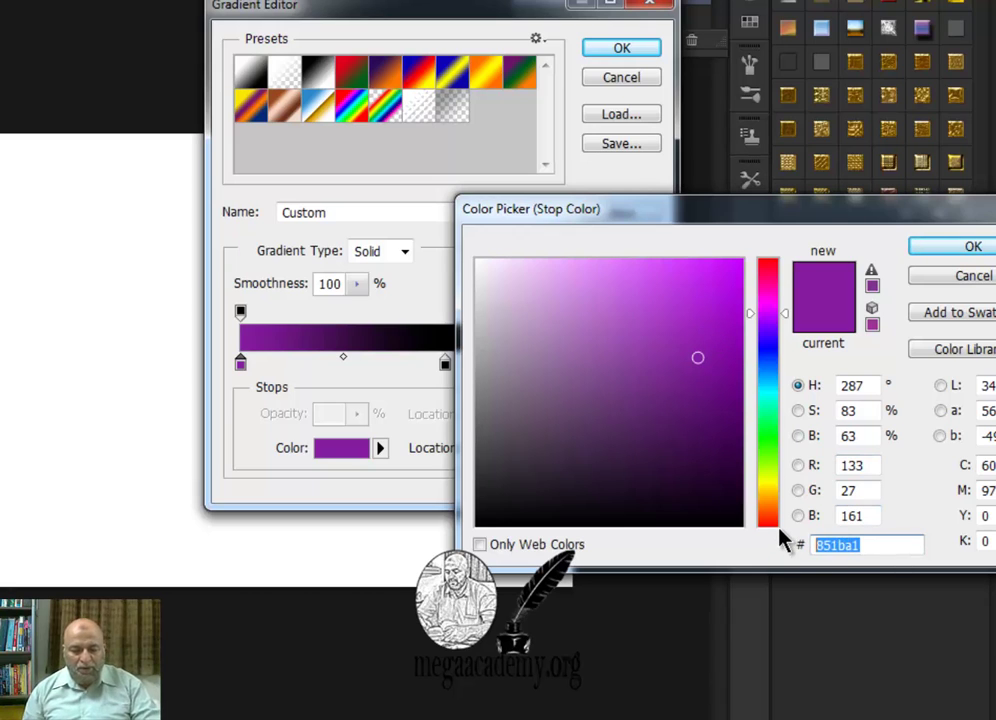
{"action": "type", "text": "66"}
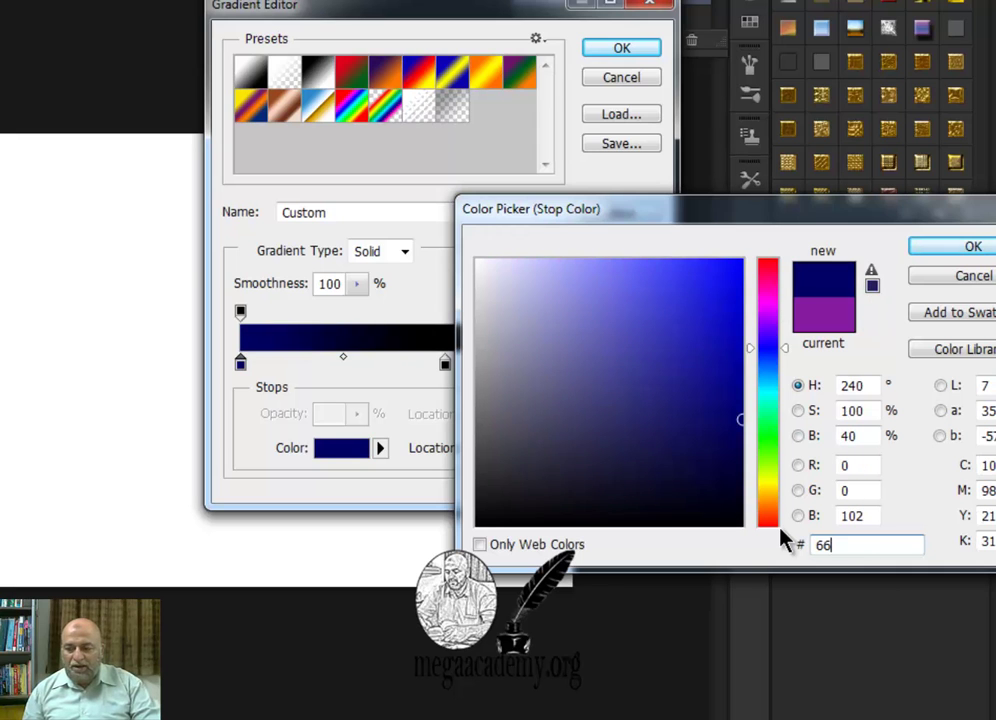
{"action": "type", "text": "008"}
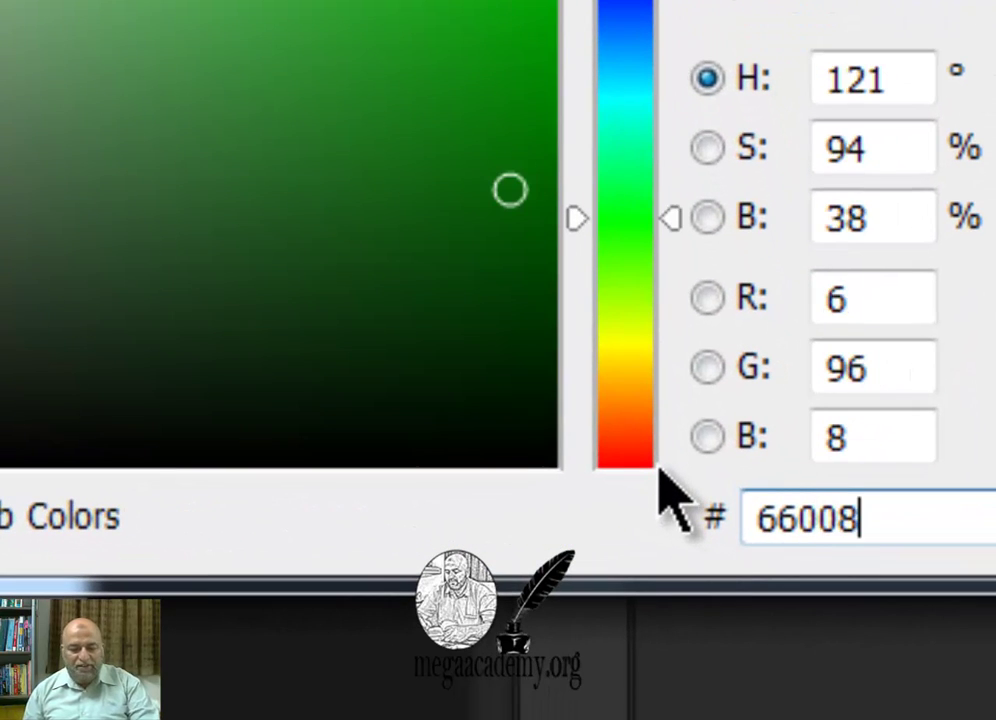
{"action": "type", "text": "1"}
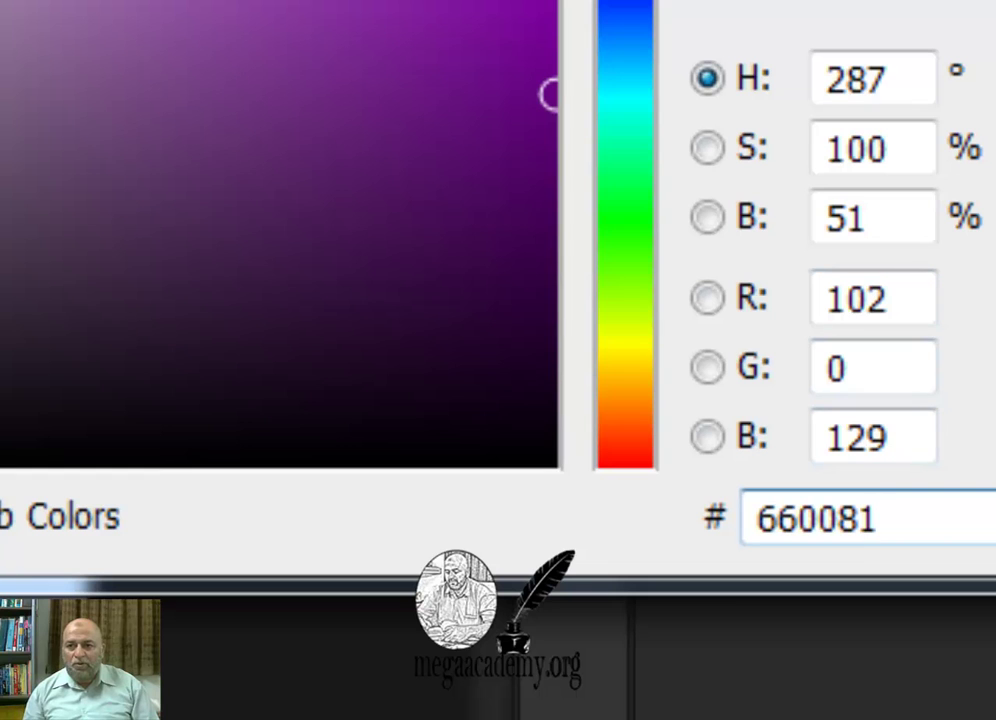
{"action": "key", "text": "Return"}
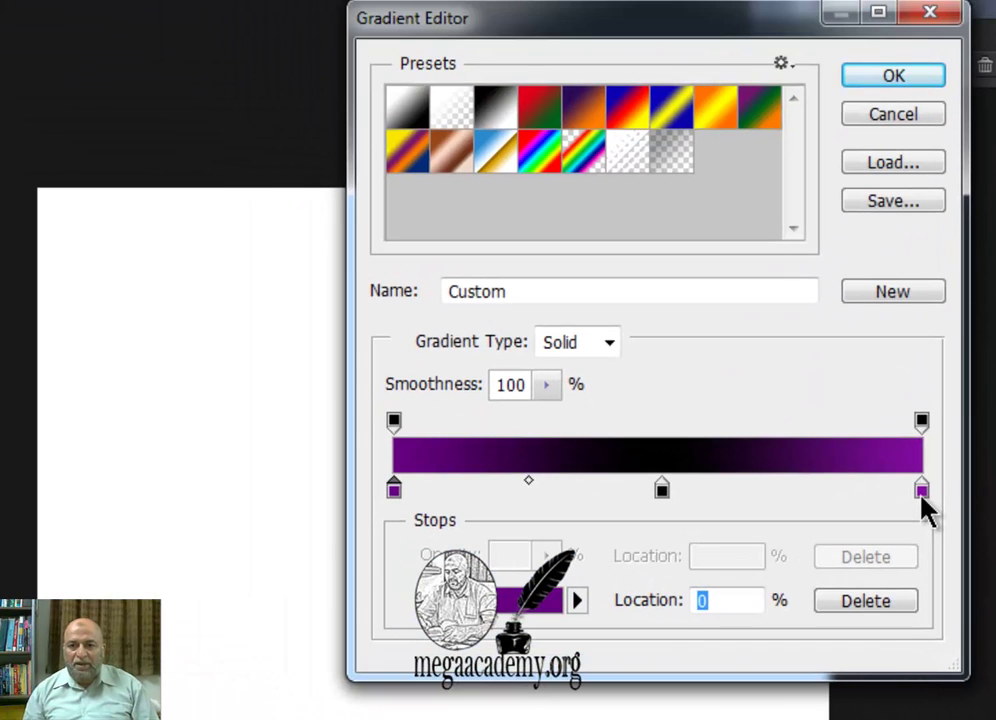
Open the colour of the gradient's ending stop, at location 100%, and select its hex value for editing.
{"action": "left_click", "coordinate": [708, 336]}
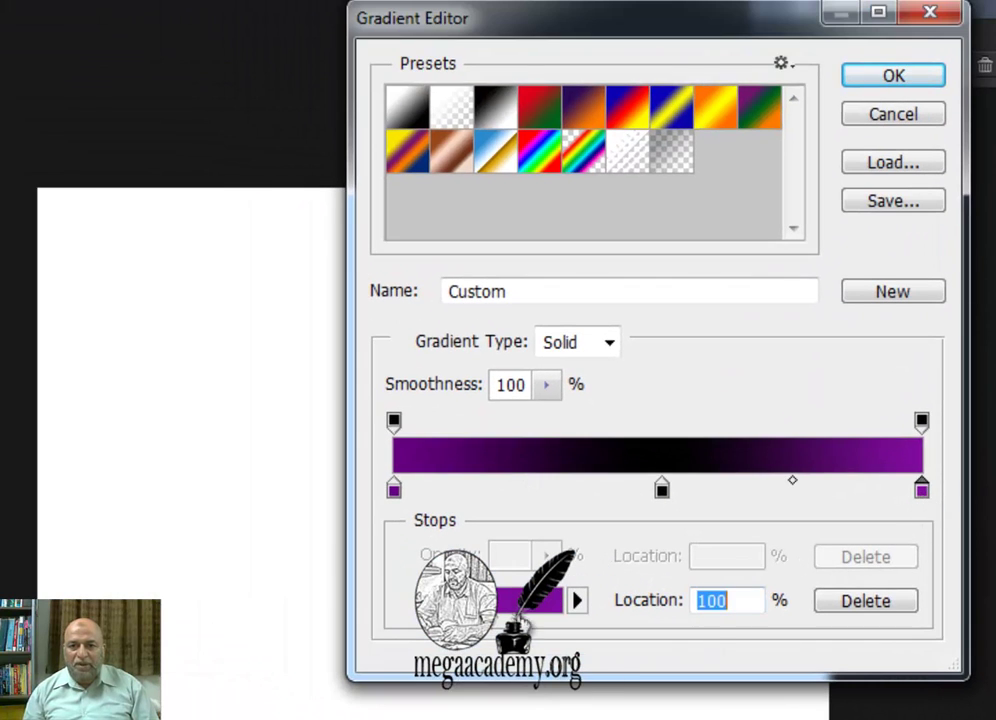
{"action": "left_click", "coordinate": [528, 609]}
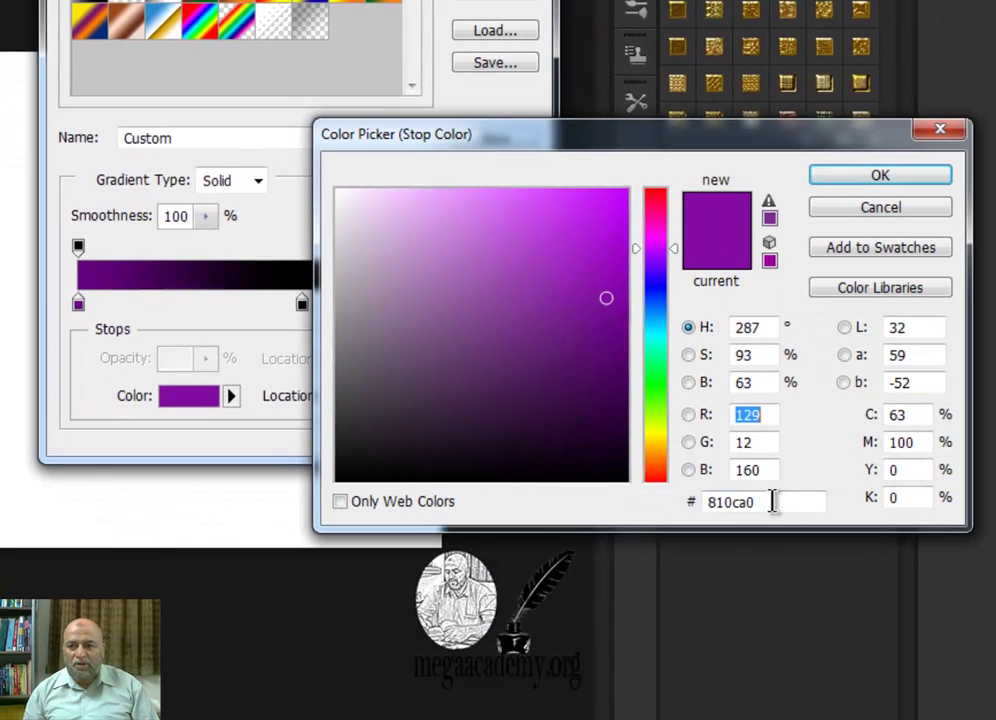
{"action": "left_click_drag", "start_coordinate": [771, 502], "coordinate": [624, 518]}
{"action": "type", "text": "88"}
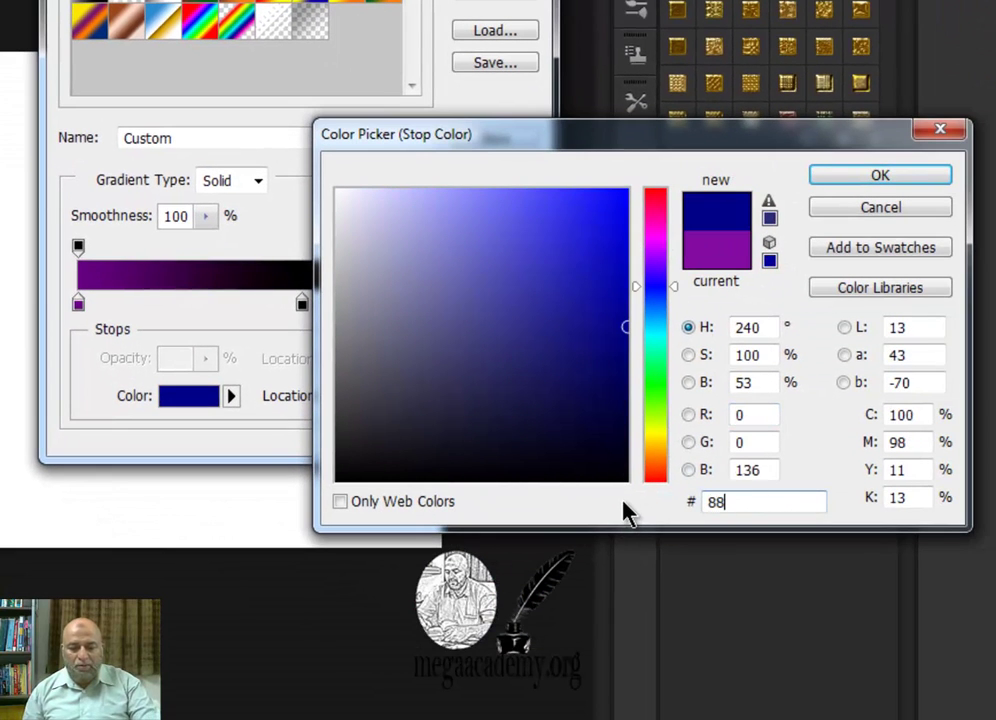
{"action": "key", "text": "BackSpace"}
{"action": "key", "text": "BackSpace"}
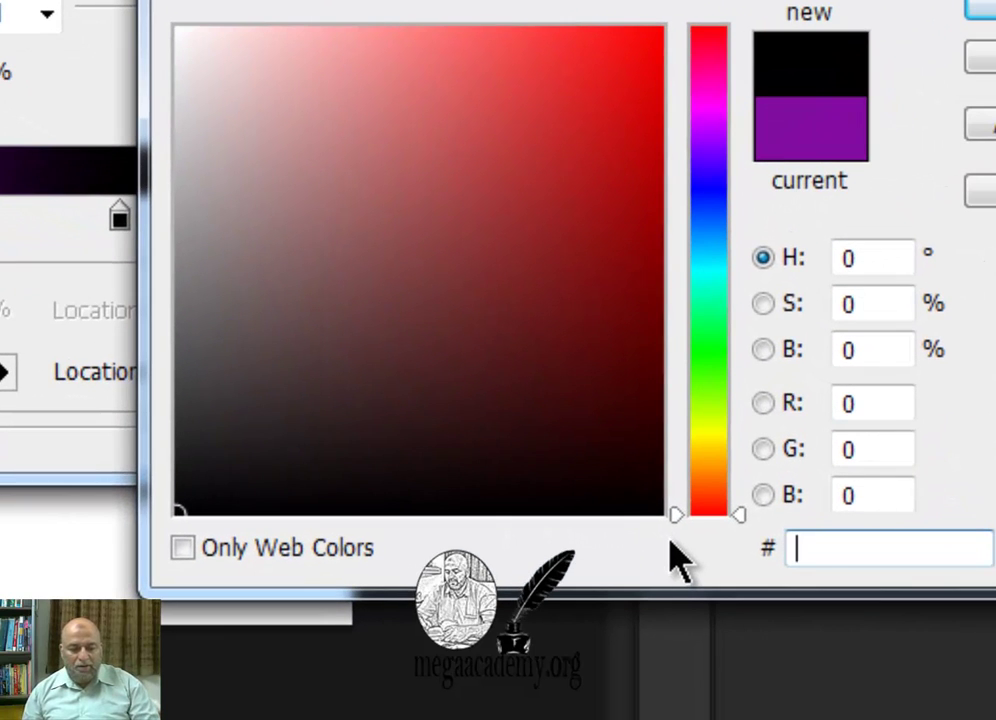
{"action": "type", "text": "aa"}
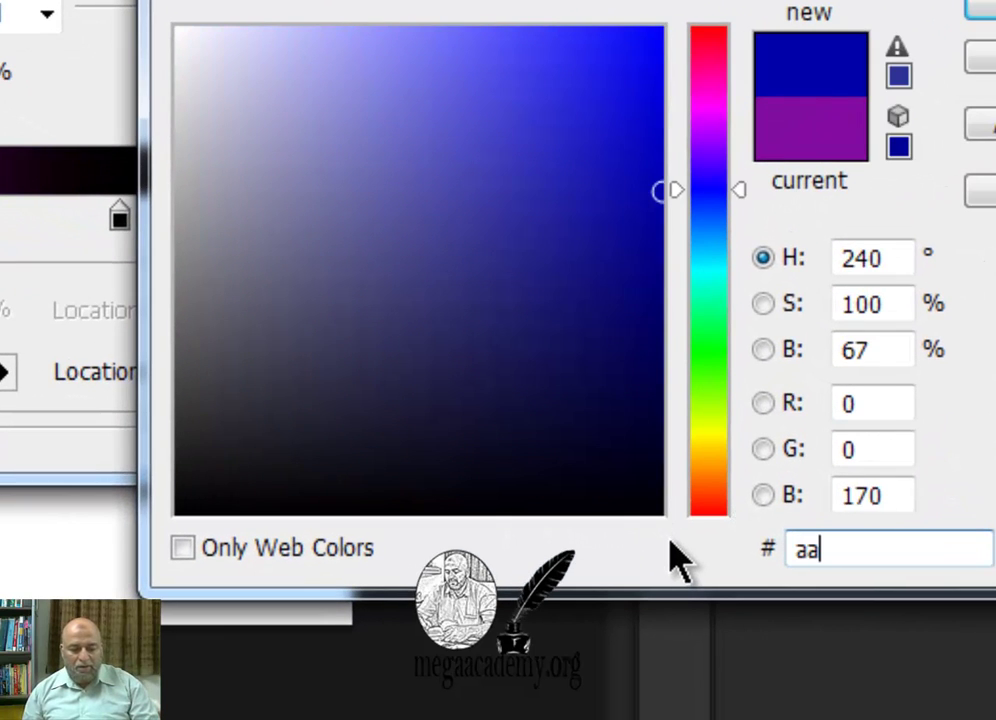
{"action": "type", "text": "00"}
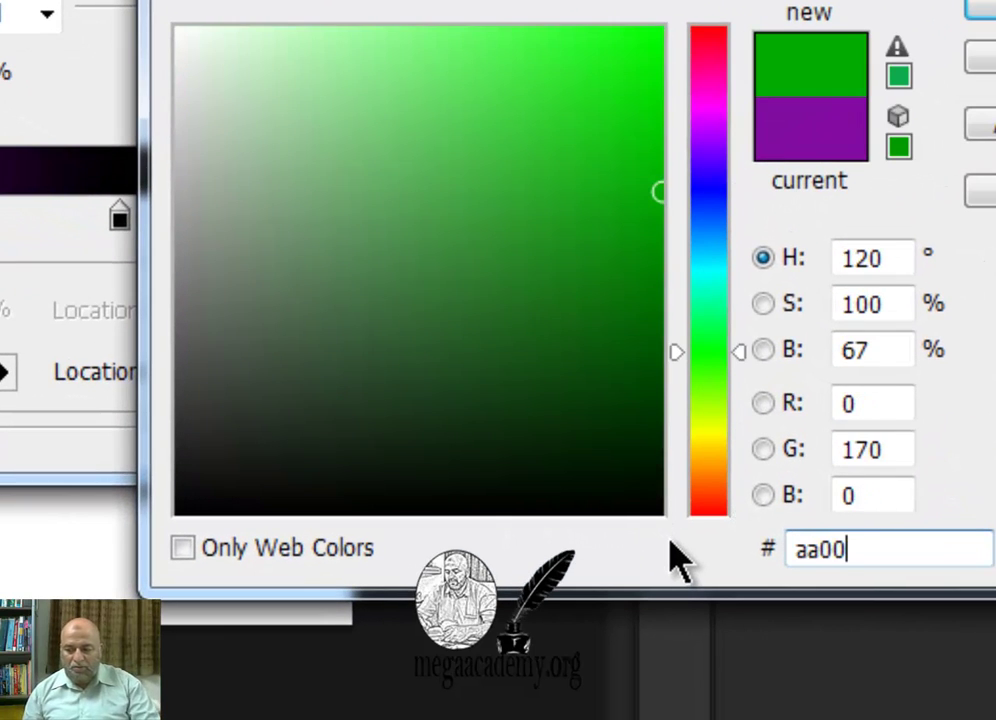
{"action": "key", "text": "BackSpace"}
{"action": "key", "text": "BackSpace"}
{"action": "key", "text": "BackSpace"}
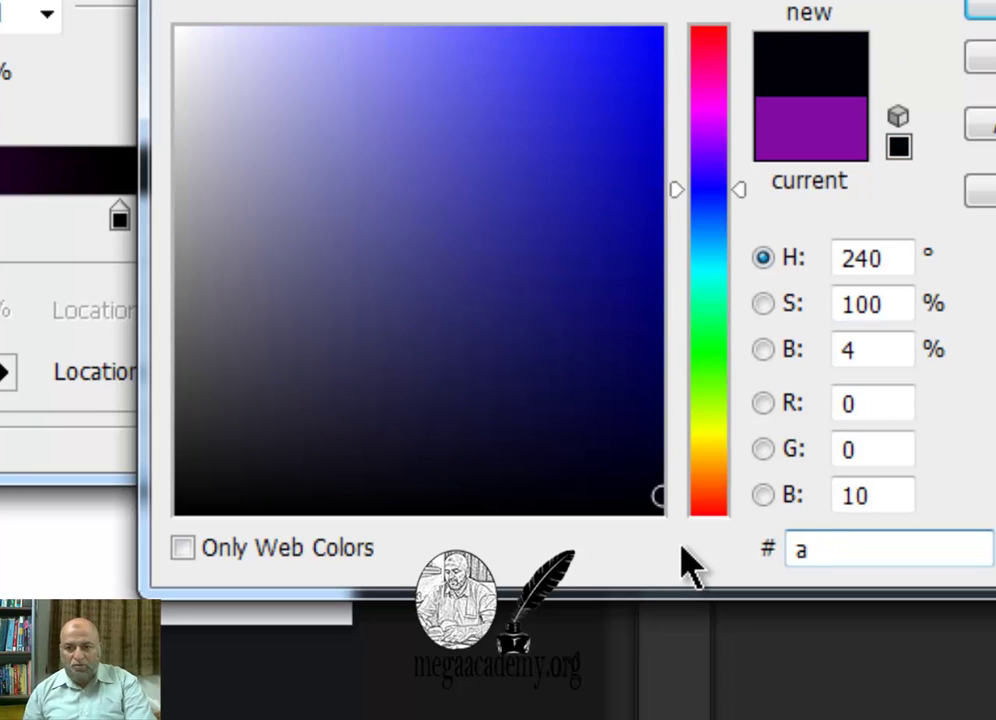
{"action": "key", "text": "BackSpace"}
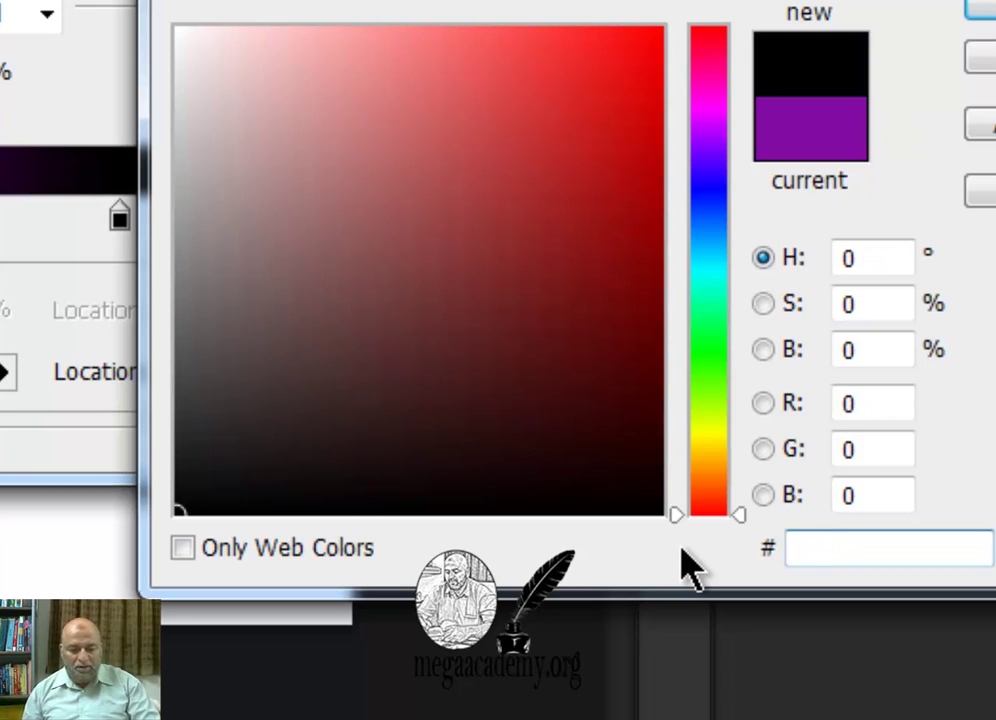
Enter #660081 as the colour of the gradient's ending stop.
{"action": "type", "text": "6600"}
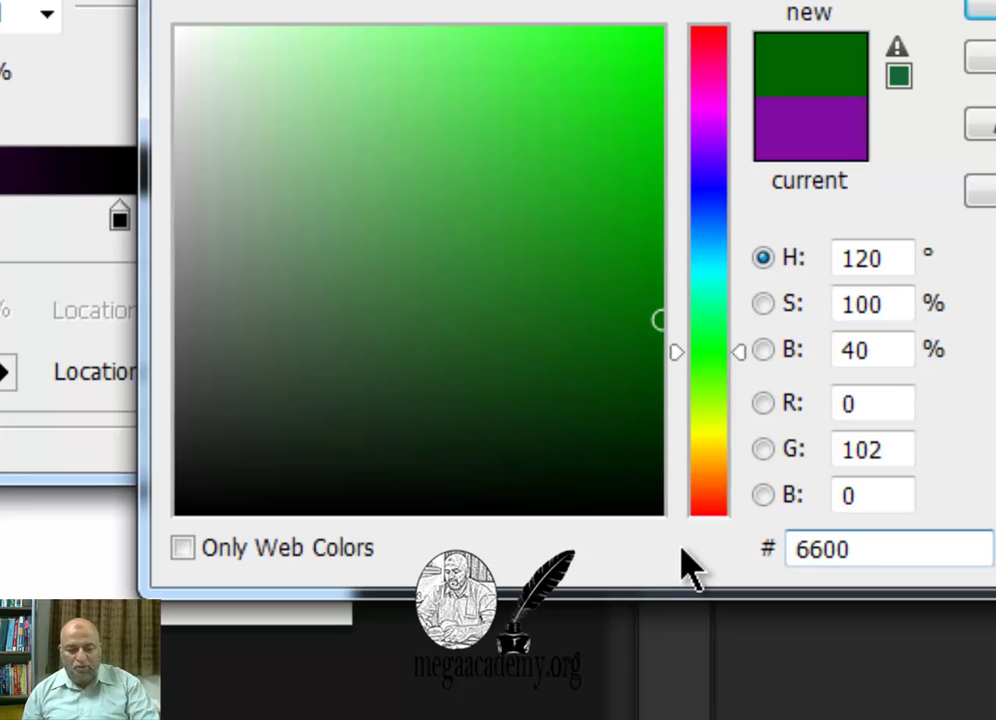
{"action": "type", "text": "81"}
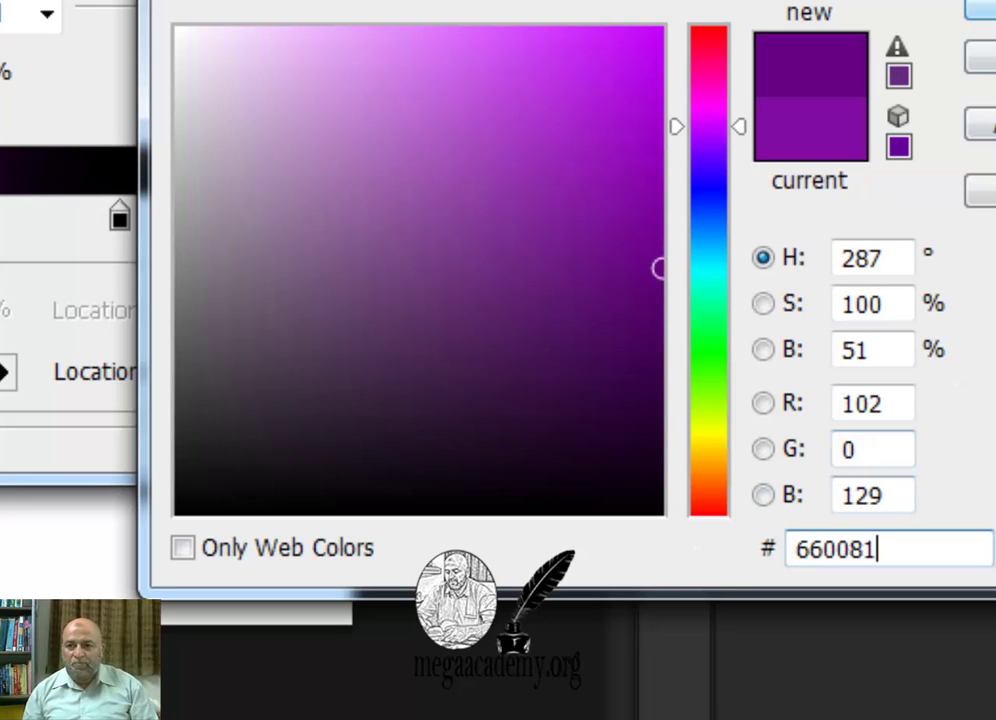
{"action": "key", "text": "Return"}
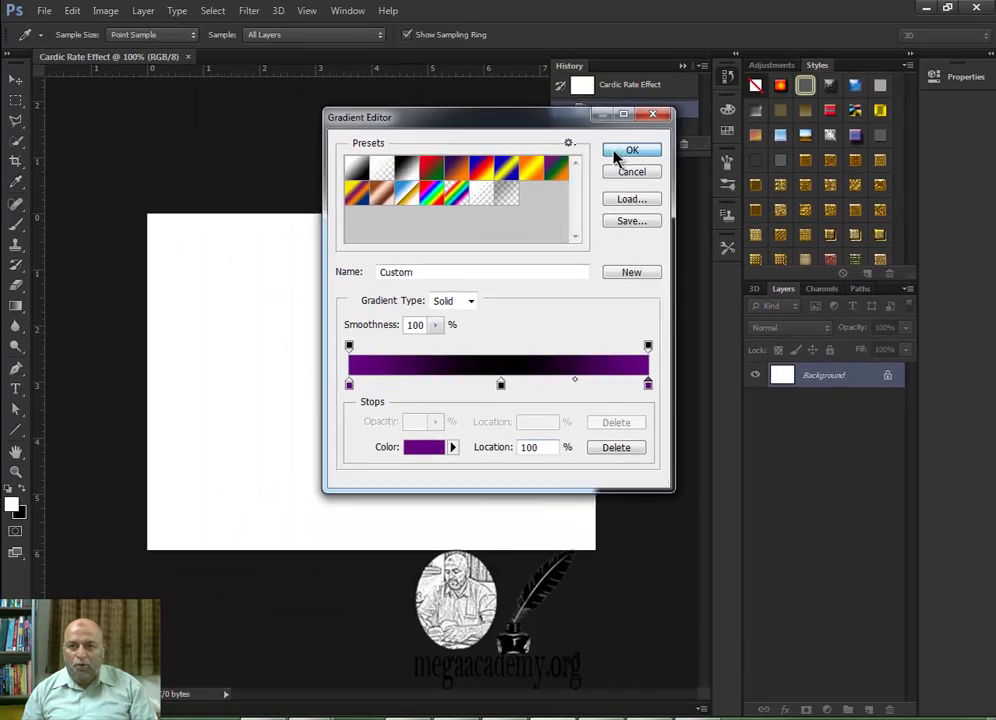
Accept the edited gradient and fill the canvas with it as a vertical reflected gradient running from the bottom edge to the top edge.
{"action": "left_click", "coordinate": [618, 152]}
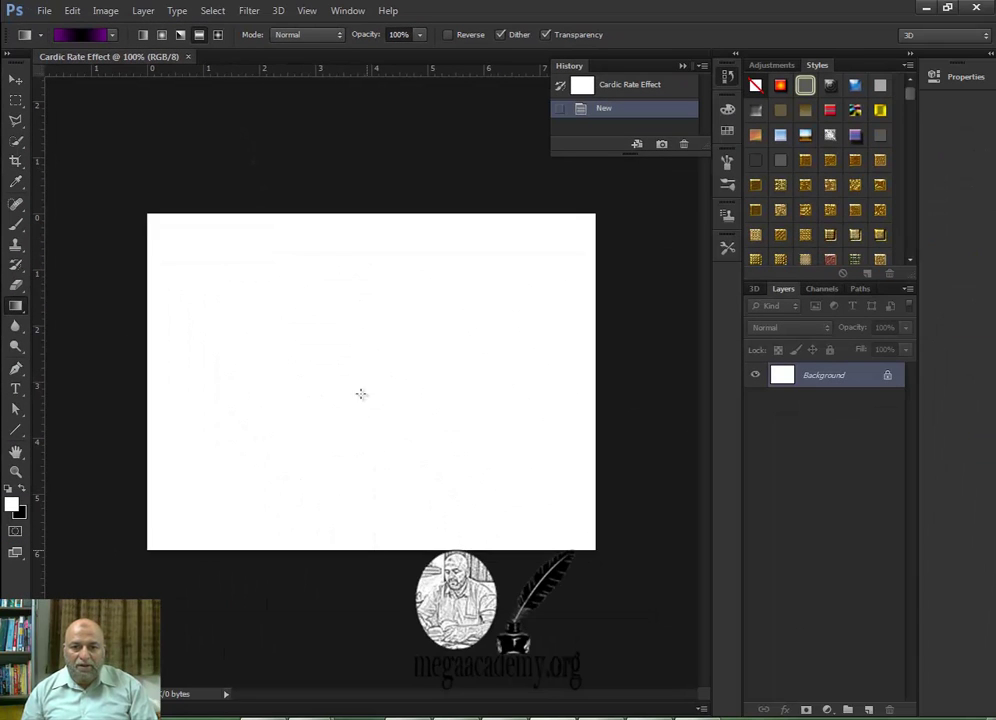
{"action": "left_click_drag", "start_coordinate": [367, 549], "coordinate": [369, 211]}
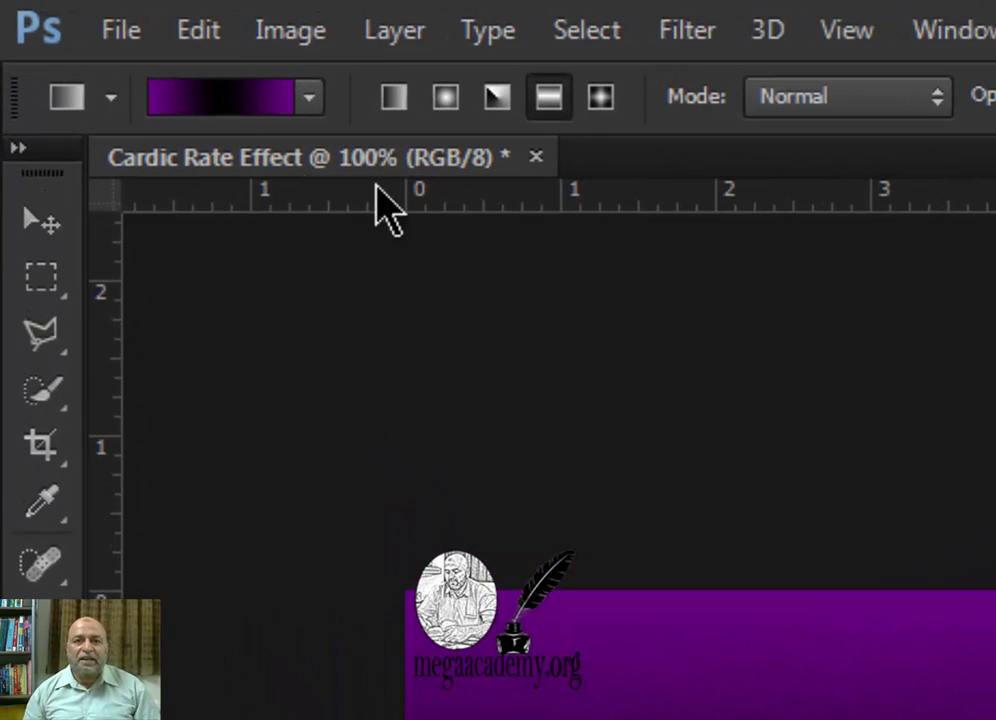
Open the Sprayed Strokes brush-stroke filter in the Filter Gallery for the gradient background, with the stroke direction set to Vertical.
{"action": "left_click", "coordinate": [678, 30]}
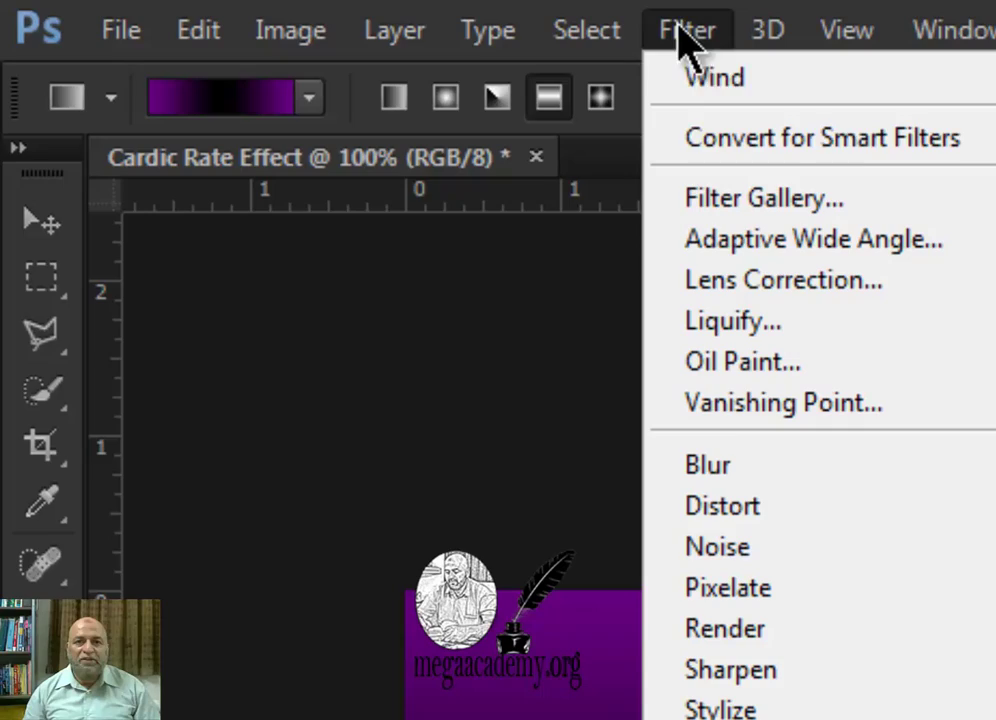
{"action": "left_click", "coordinate": [716, 200]}
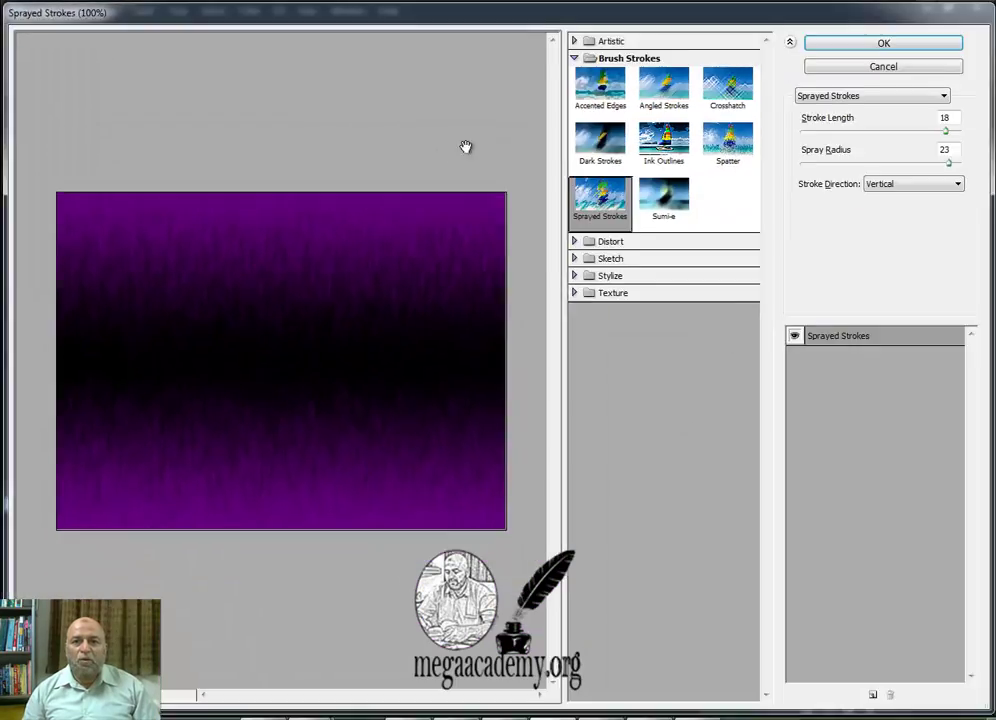
{"action": "left_click", "coordinate": [575, 59]}
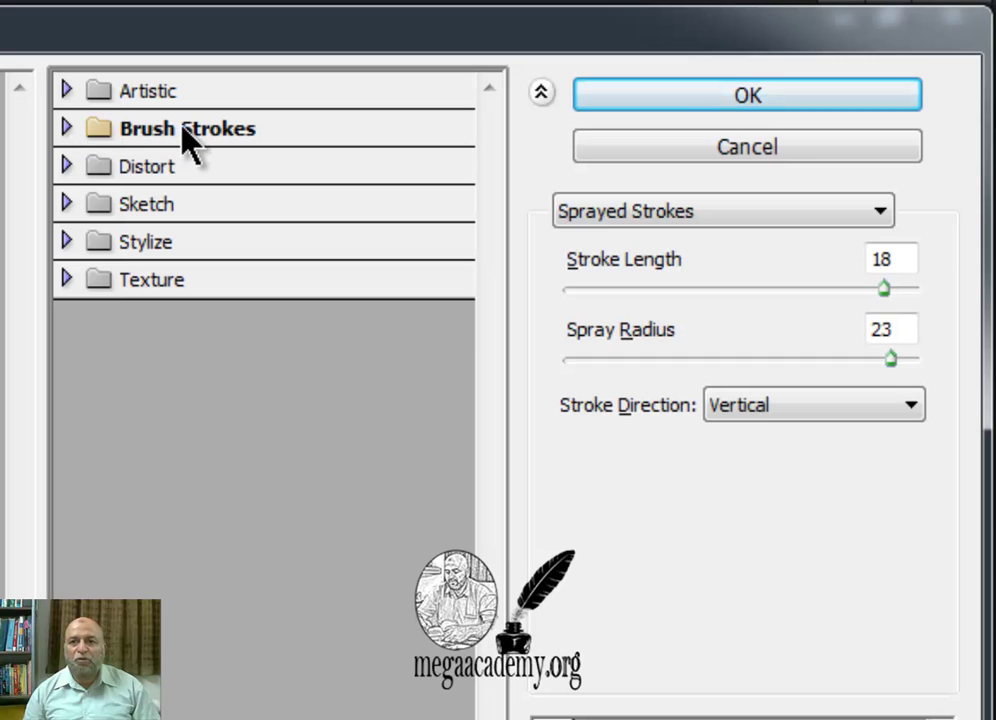
{"action": "left_click", "coordinate": [68, 128]}
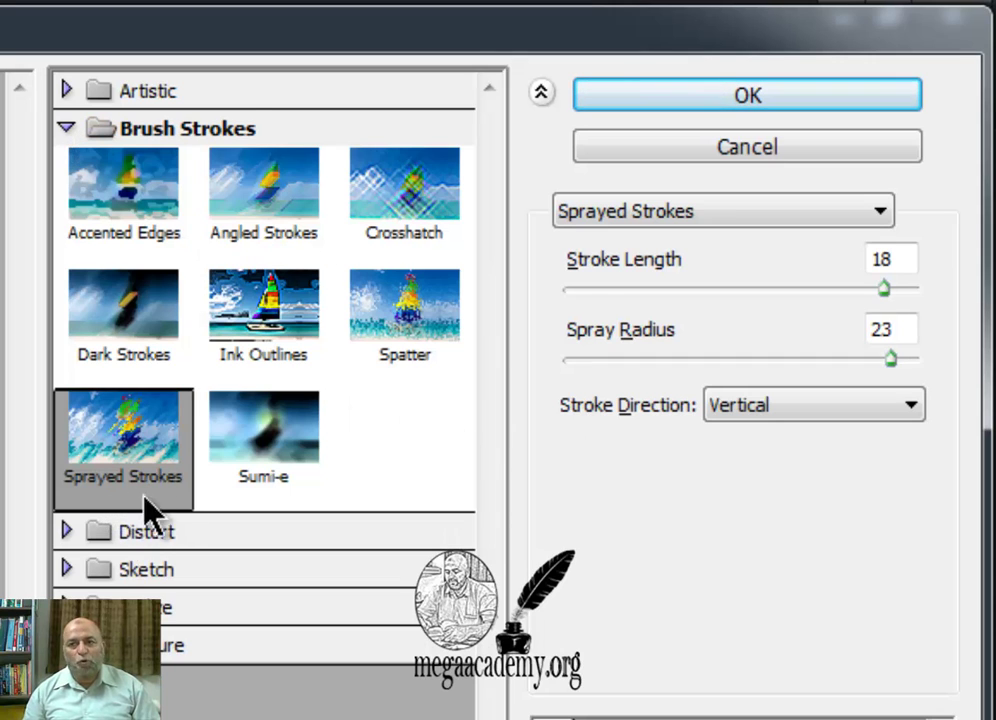
{"action": "left_click", "coordinate": [893, 436]}
{"action": "left_click", "coordinate": [835, 508]}
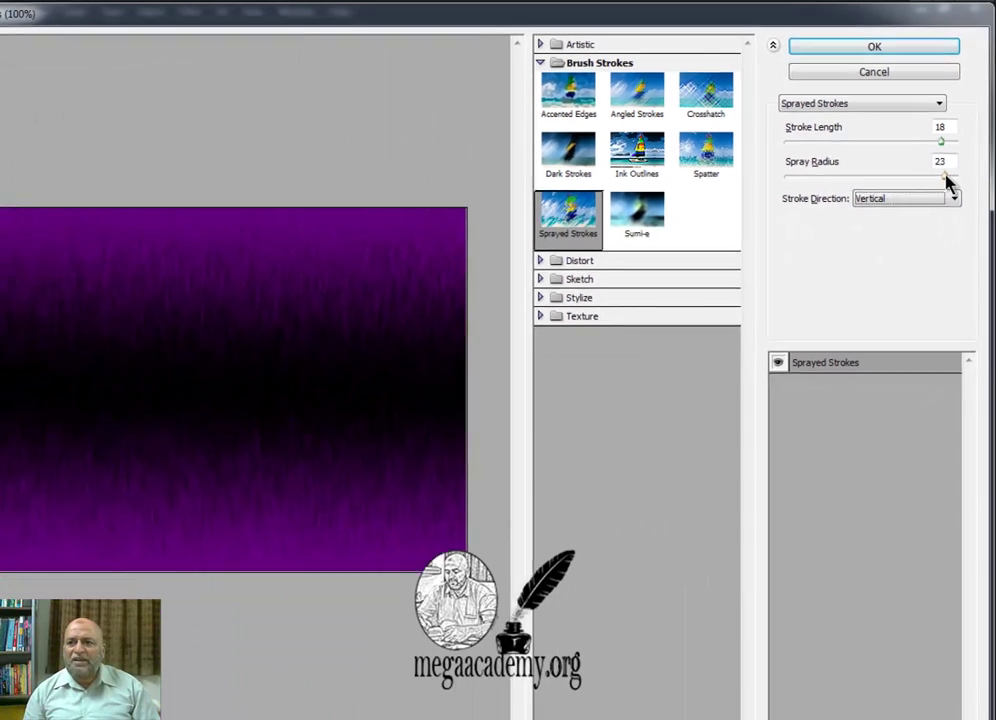
Set the Sprayed Strokes spray radius to 22 and apply the filter with a stroke length of 18.
{"action": "left_click_drag", "start_coordinate": [890, 357], "coordinate": [833, 358]}
{"action": "mouse_move", "coordinate": [917, 172]}
{"action": "left_mouse_down"}
{"action": "mouse_move", "coordinate": [880, 173]}
{"action": "mouse_move", "coordinate": [914, 175]}
{"action": "left_mouse_up"}
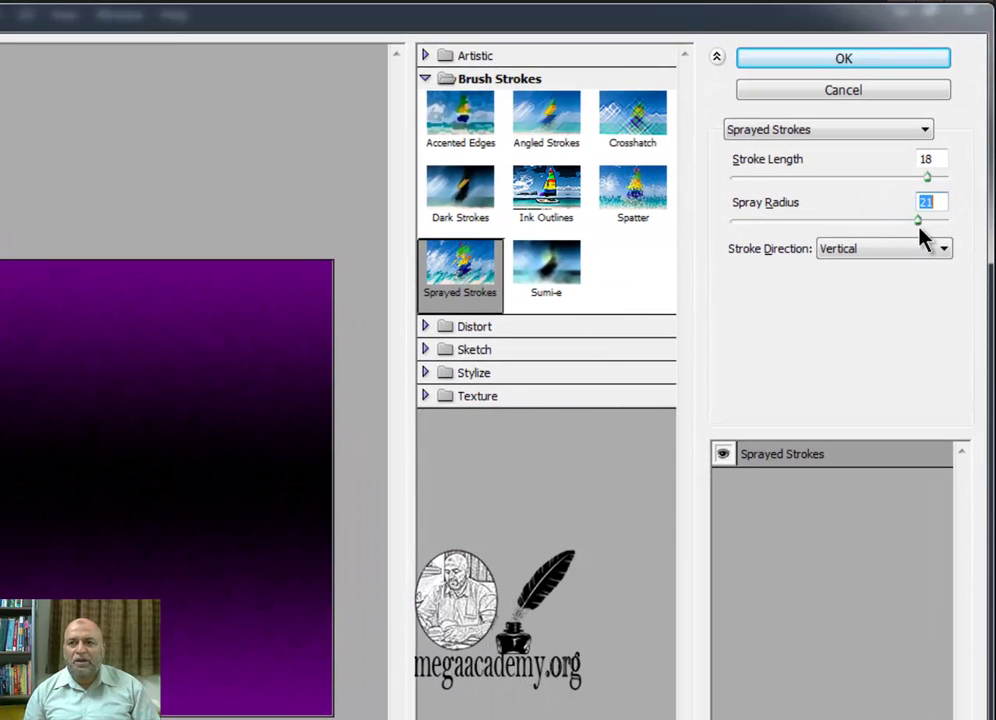
{"action": "mouse_move", "coordinate": [930, 232]}
{"action": "left_mouse_down"}
{"action": "mouse_move", "coordinate": [941, 224]}
{"action": "mouse_move", "coordinate": [963, 232]}
{"action": "left_mouse_up"}
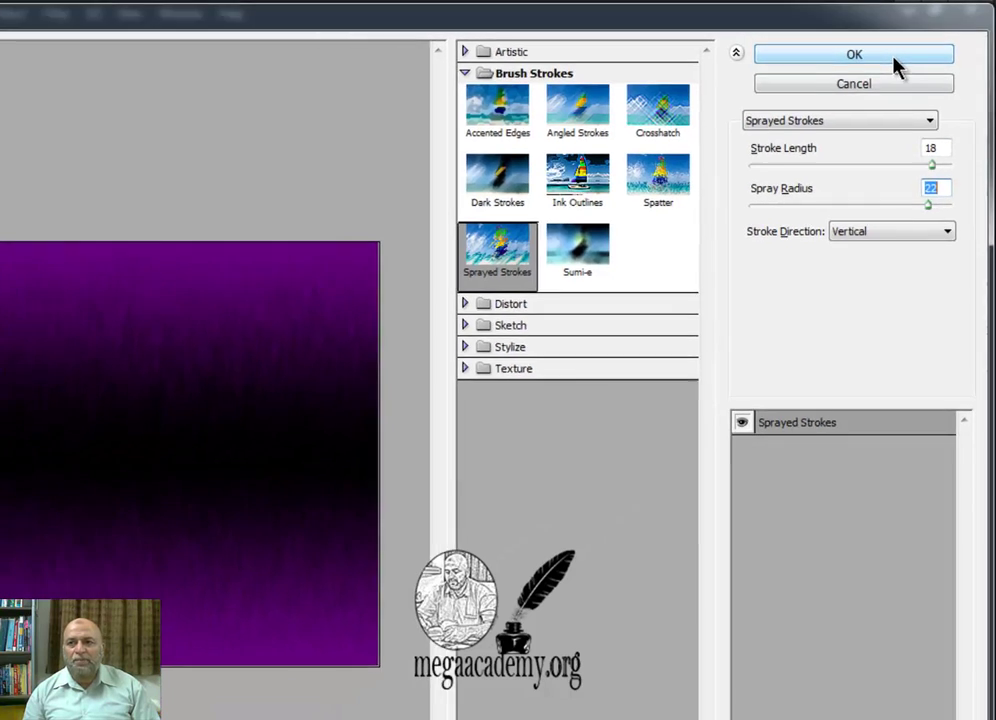
{"action": "left_click", "coordinate": [905, 60]}
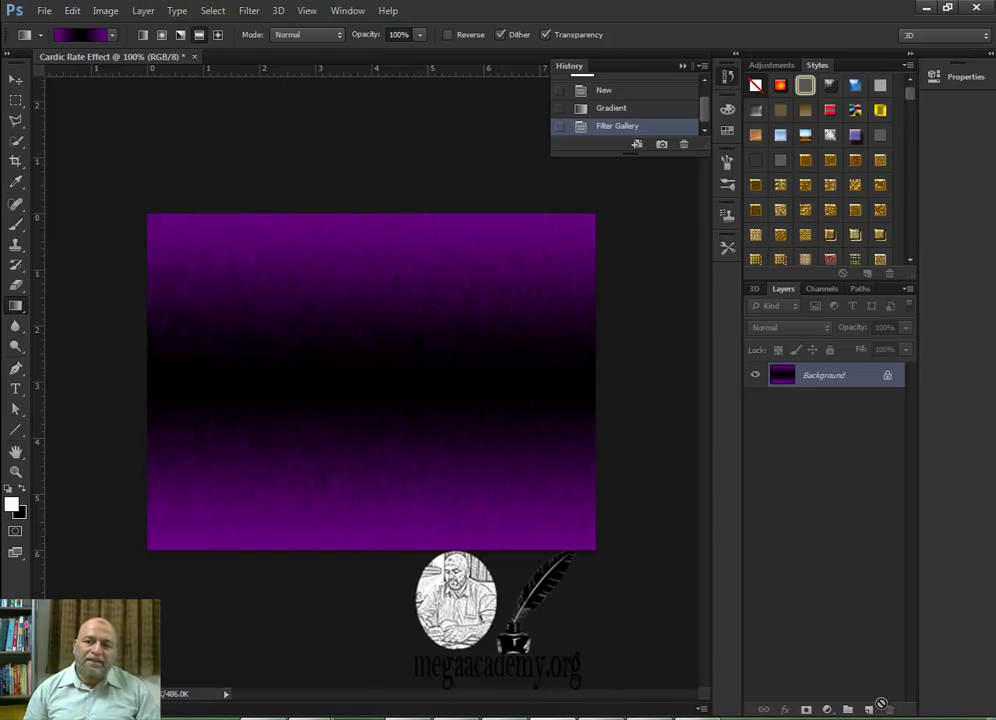
Add a new layer above the background and set the Line tool to draw in Pixels mode.
{"action": "left_click", "coordinate": [871, 710]}
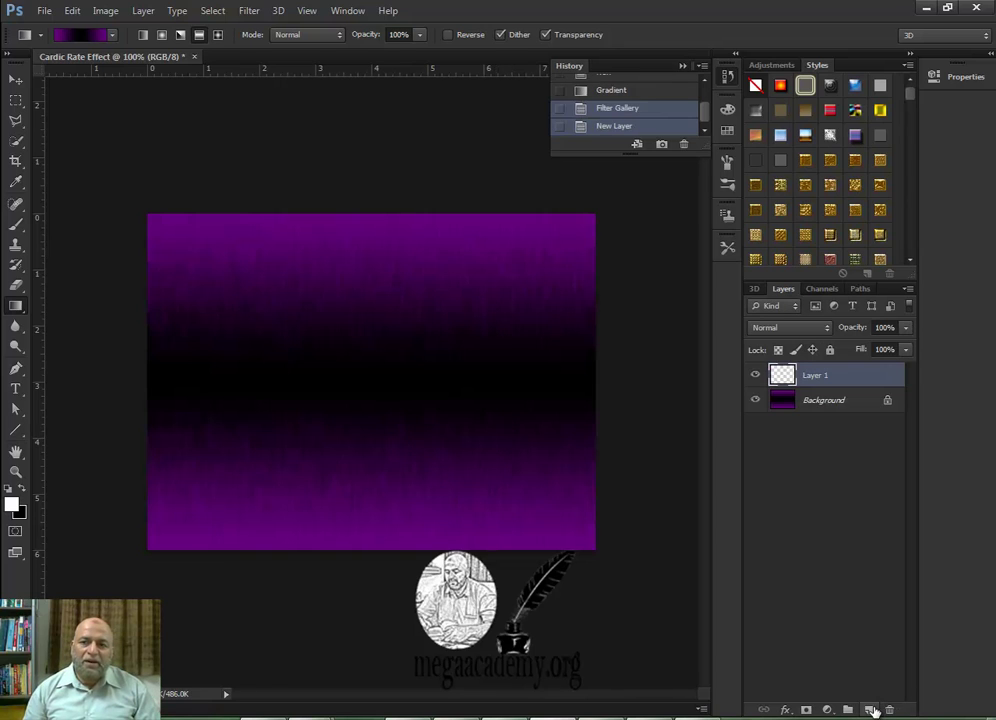
{"action": "left_click", "coordinate": [15, 433]}
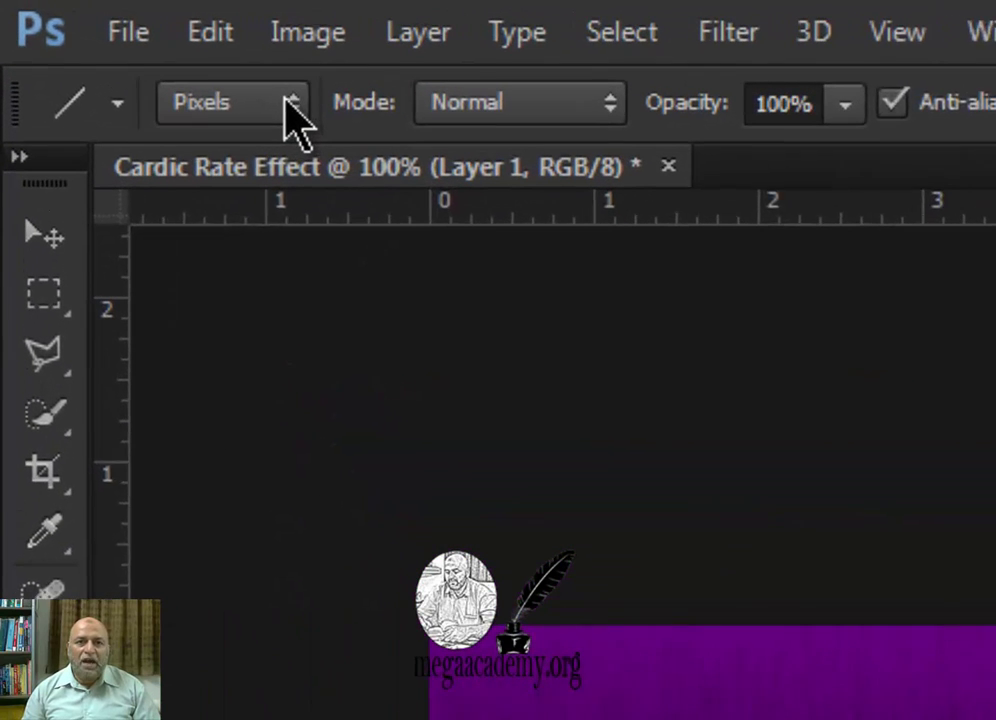
{"action": "left_click", "coordinate": [99, 35]}
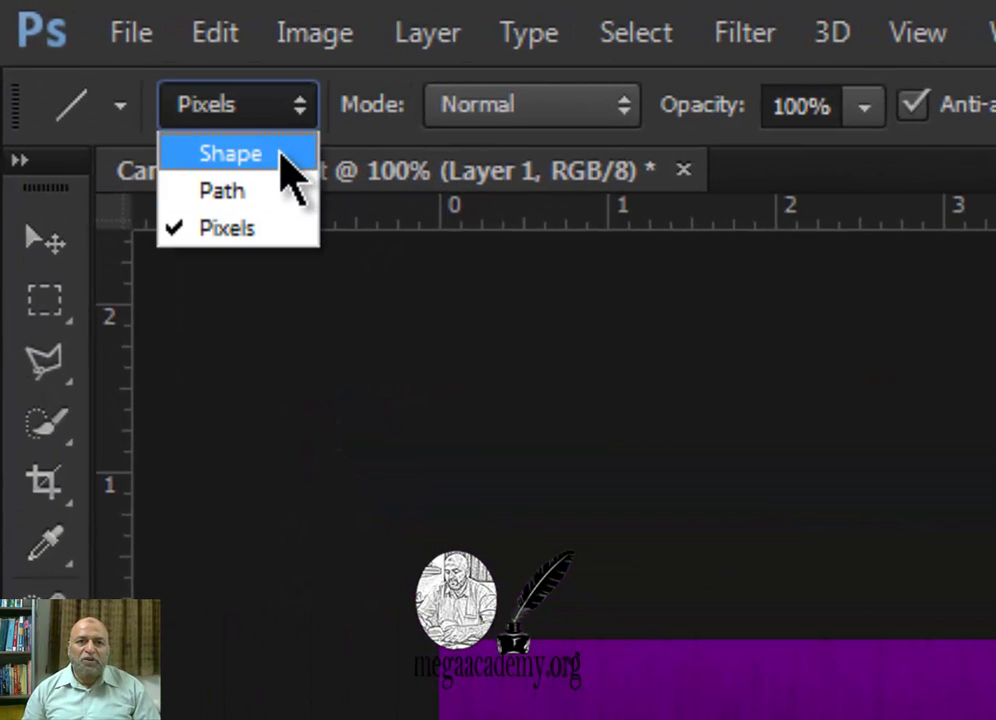
{"action": "left_click", "coordinate": [253, 263]}
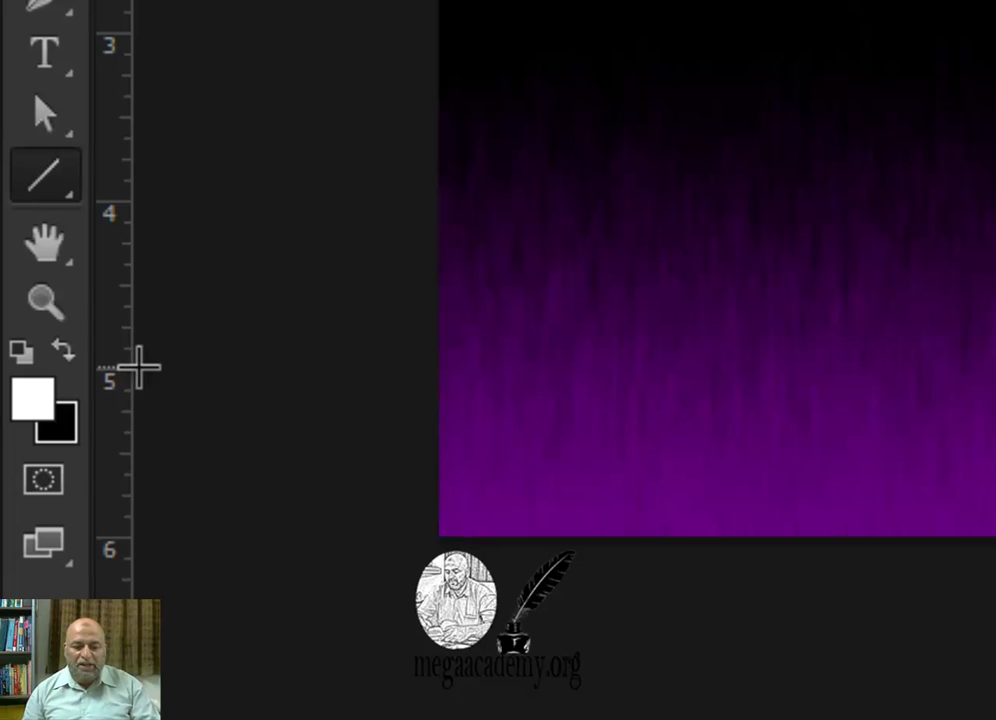
Reset the colours to the defaults and swap them so that white is the foreground colour.
{"action": "key", "text": "d"}
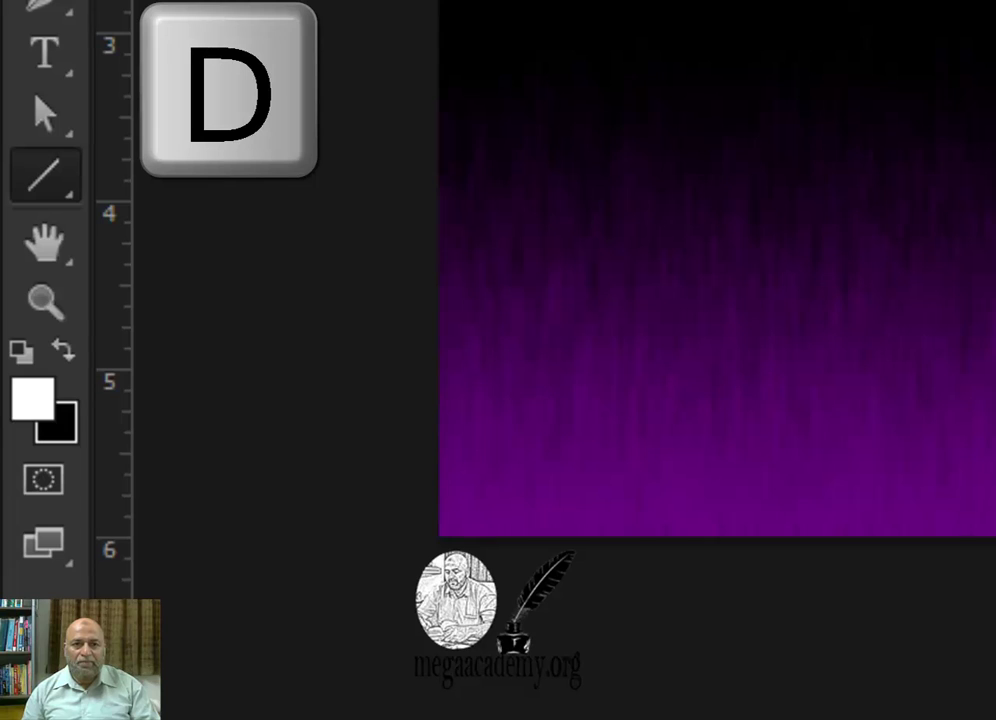
{"action": "key", "text": "d"}
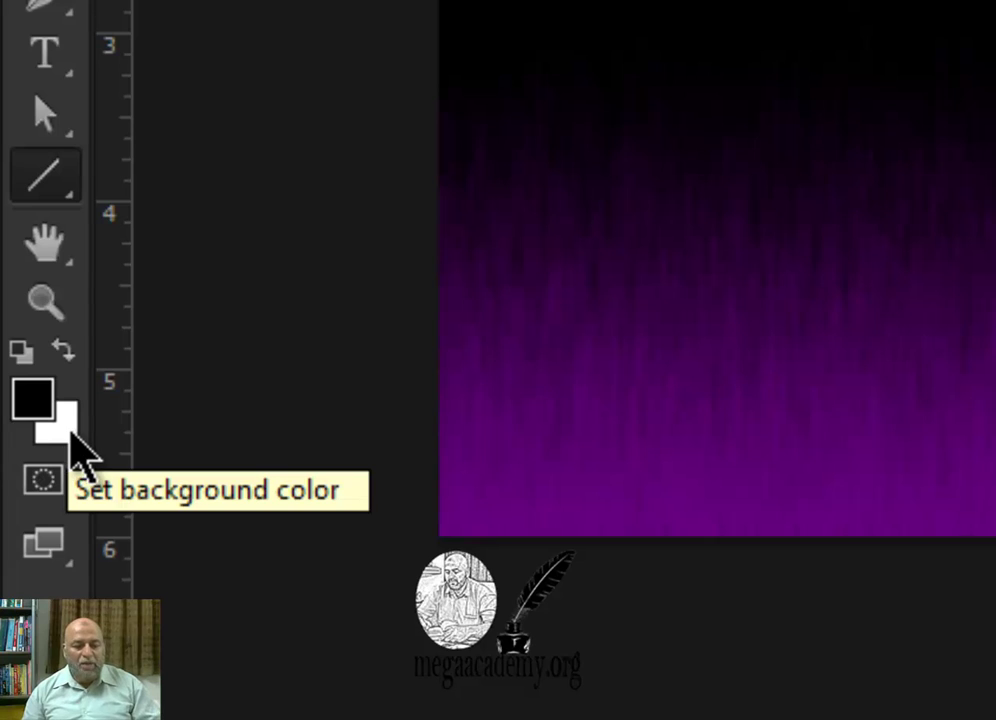
{"action": "key", "text": "x"}
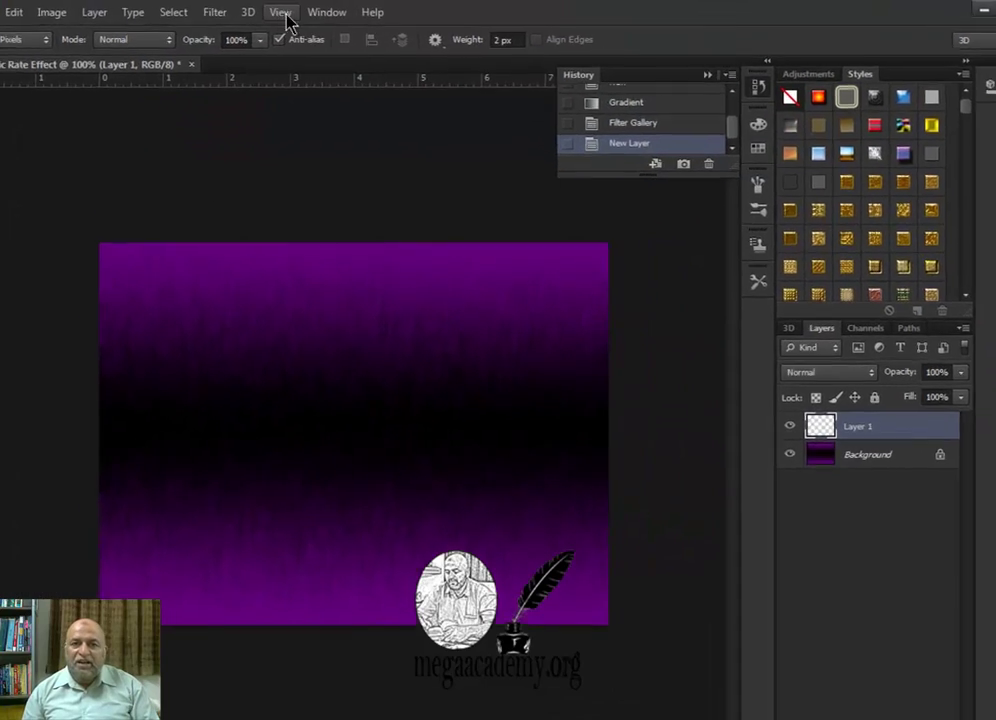
Add a horizontal guide at the 3 inch position.
{"action": "left_click", "coordinate": [307, 10]}
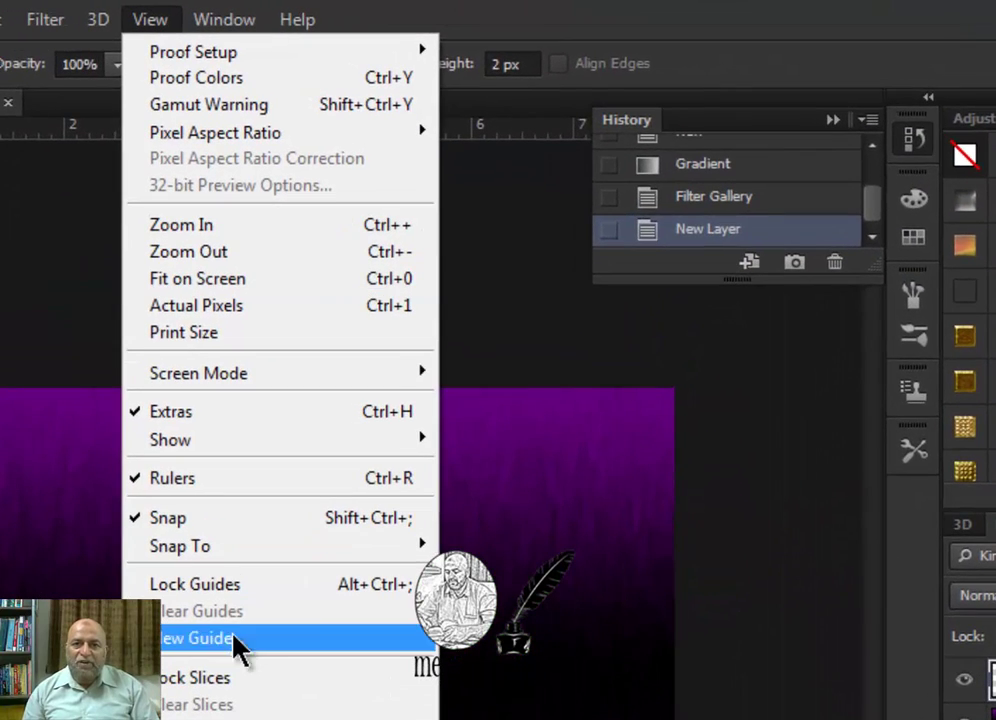
{"action": "left_click", "coordinate": [229, 640]}
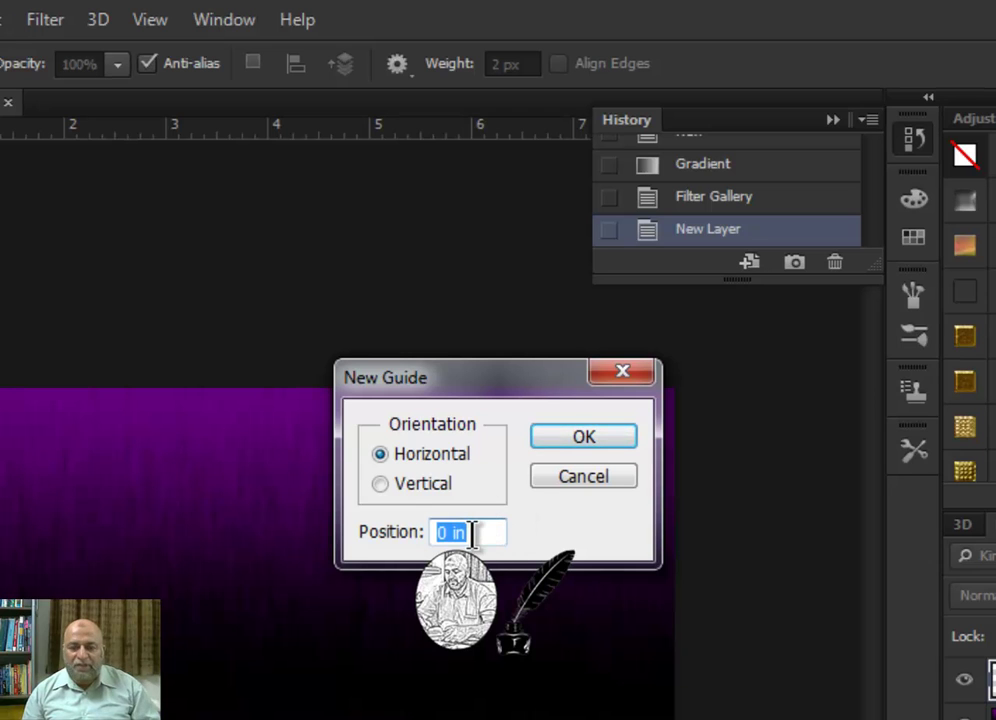
{"action": "type", "text": "3"}
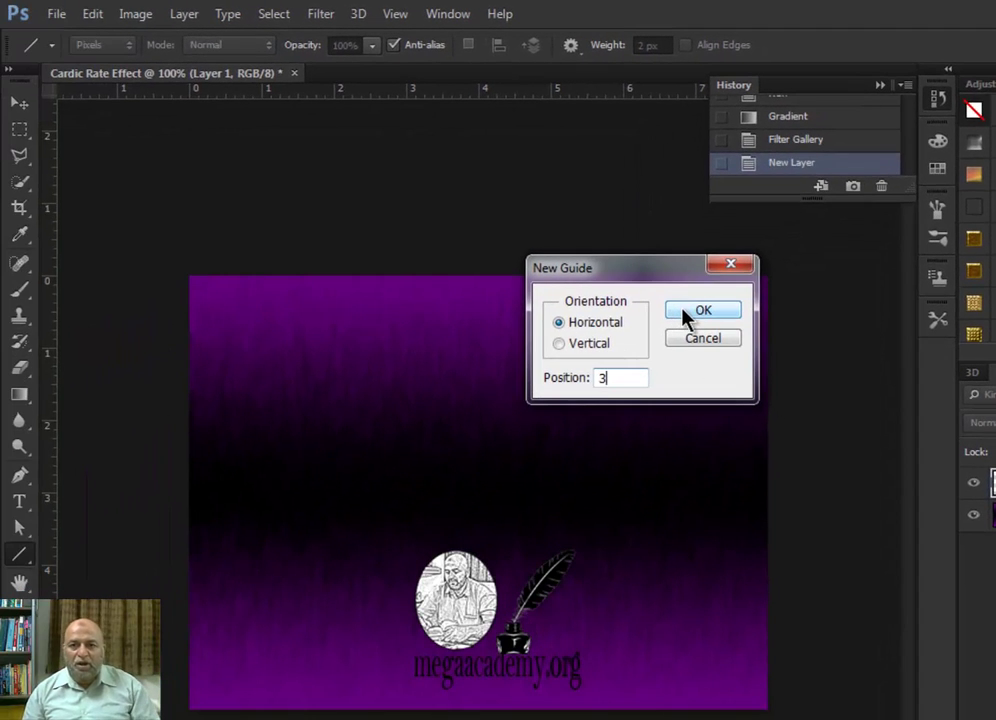
{"action": "left_click", "coordinate": [686, 314]}
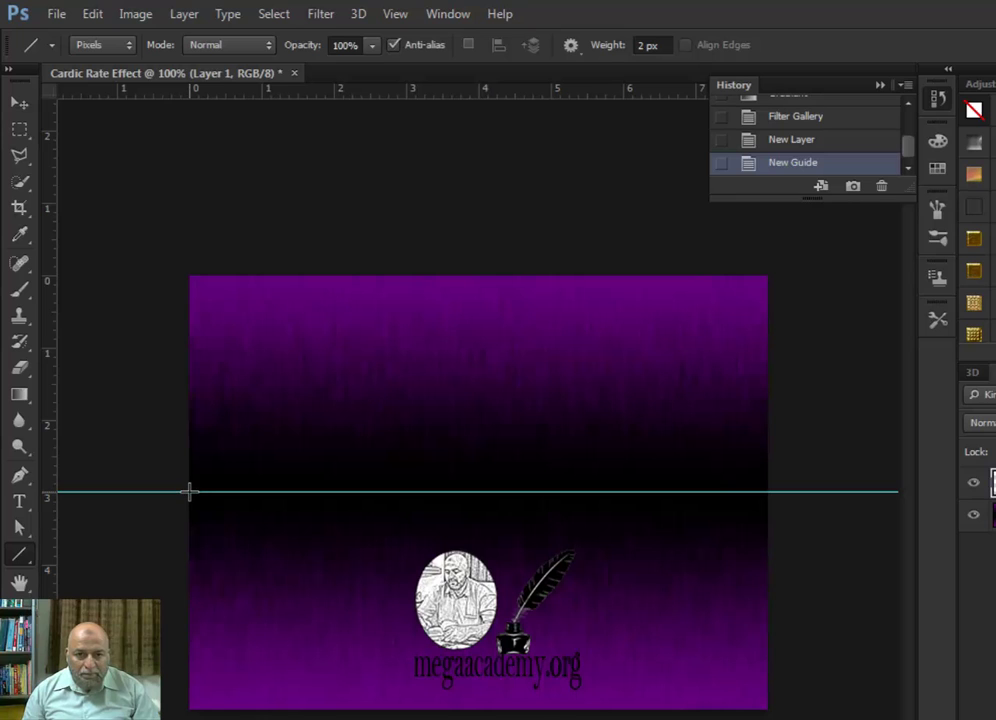
Draw a white 2 px pulse line across the canvas along the guide, with a tall peak, deep dip and smaller peak, and clear the guide.
{"action": "left_click_drag", "start_coordinate": [189, 491], "coordinate": [540, 493]}
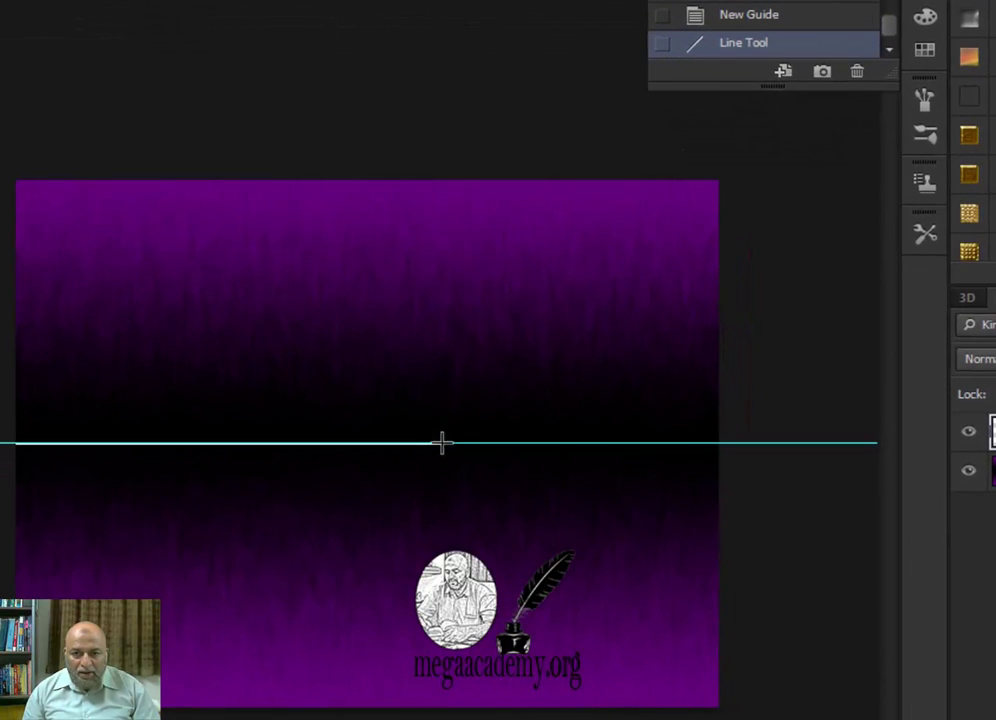
{"action": "left_click_drag", "start_coordinate": [442, 442], "coordinate": [719, 448]}
{"action": "key", "text": "ctrl+z"}
{"action": "key", "text": "ctrl+z"}
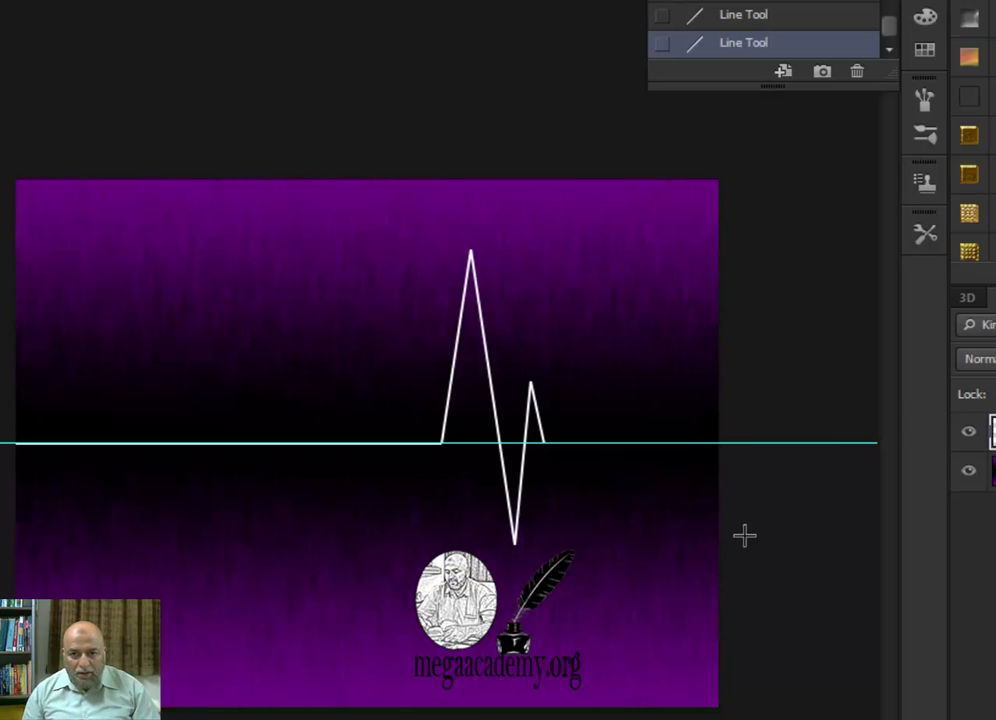
{"action": "key", "text": "ctrl+z"}
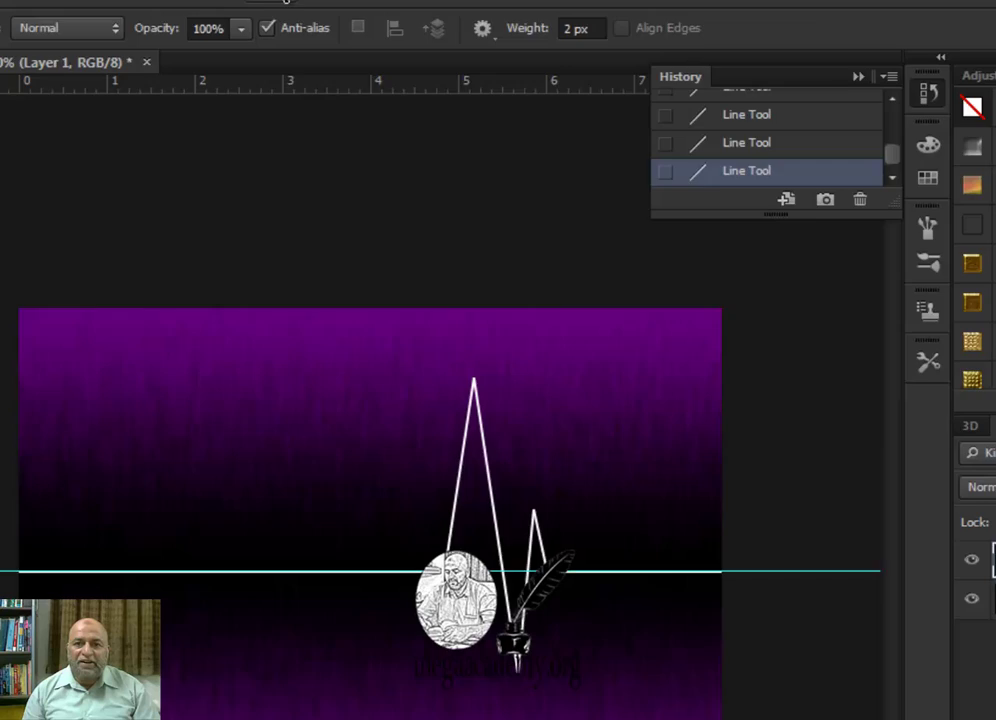
{"action": "left_click", "coordinate": [271, 45]}
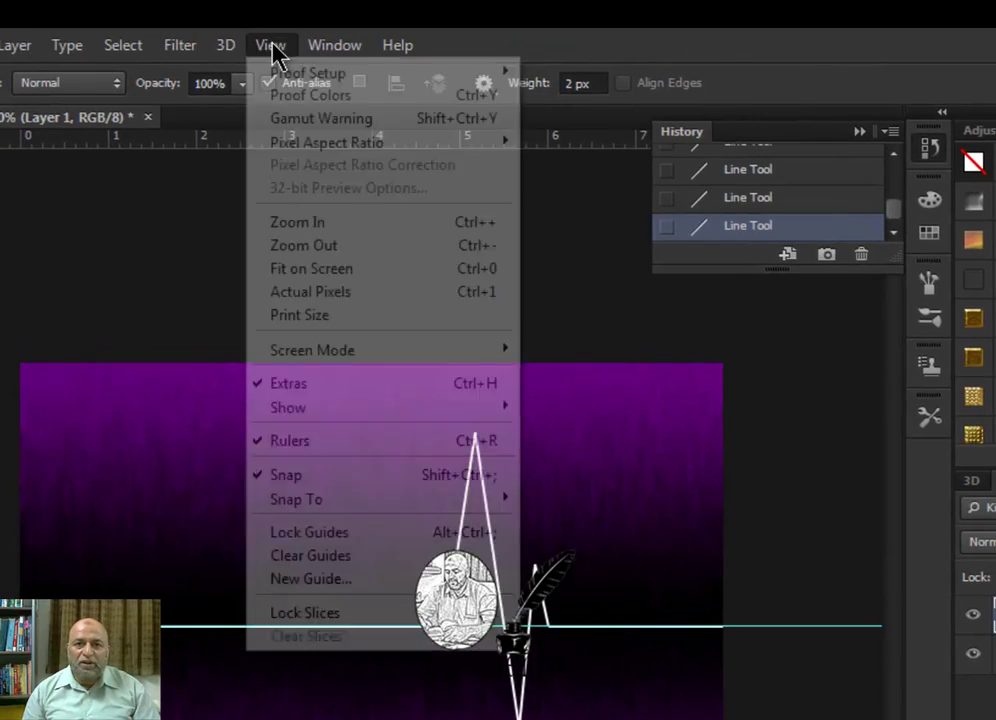
{"action": "left_click", "coordinate": [305, 554]}
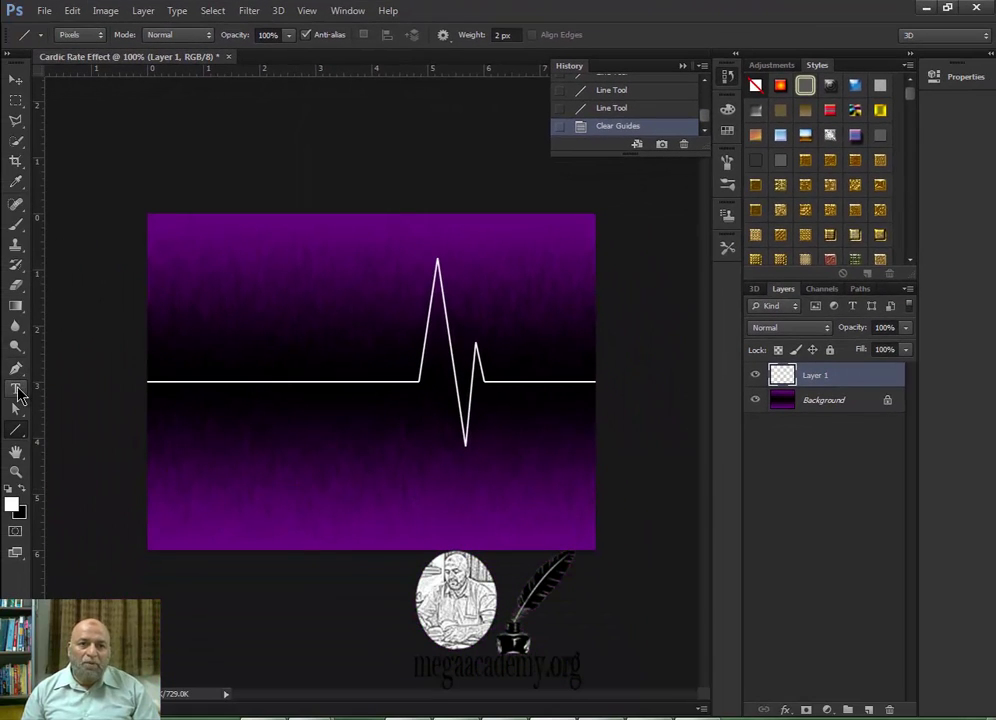
Choose the Type tool and set its font to Swis721 BdOul BT.
{"action": "left_click", "coordinate": [17, 390]}
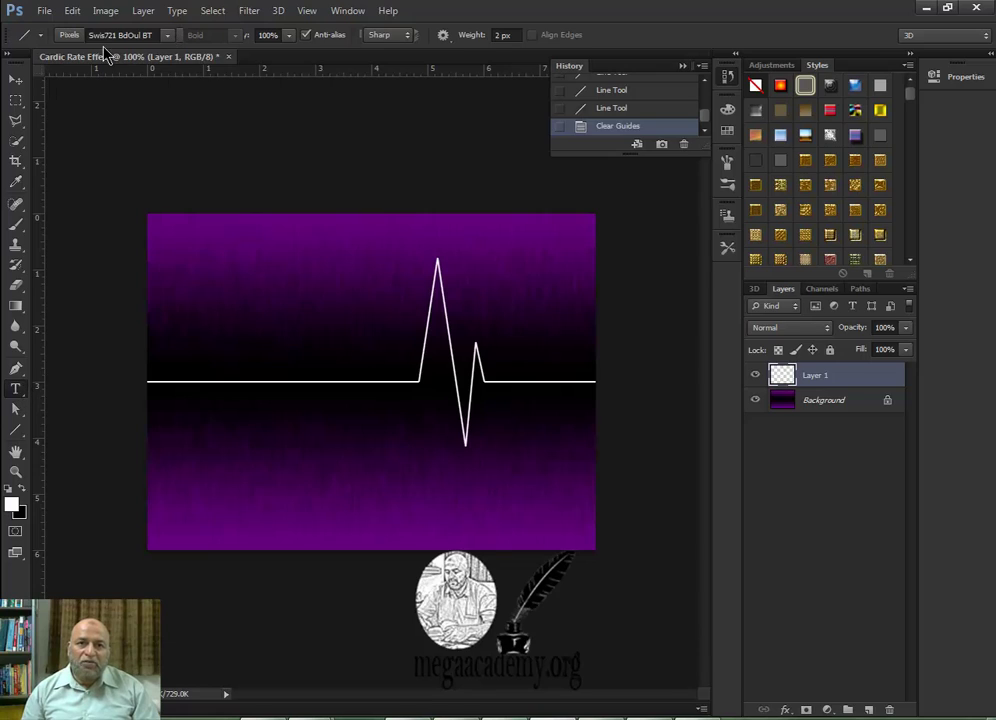
{"action": "left_click", "coordinate": [167, 35]}
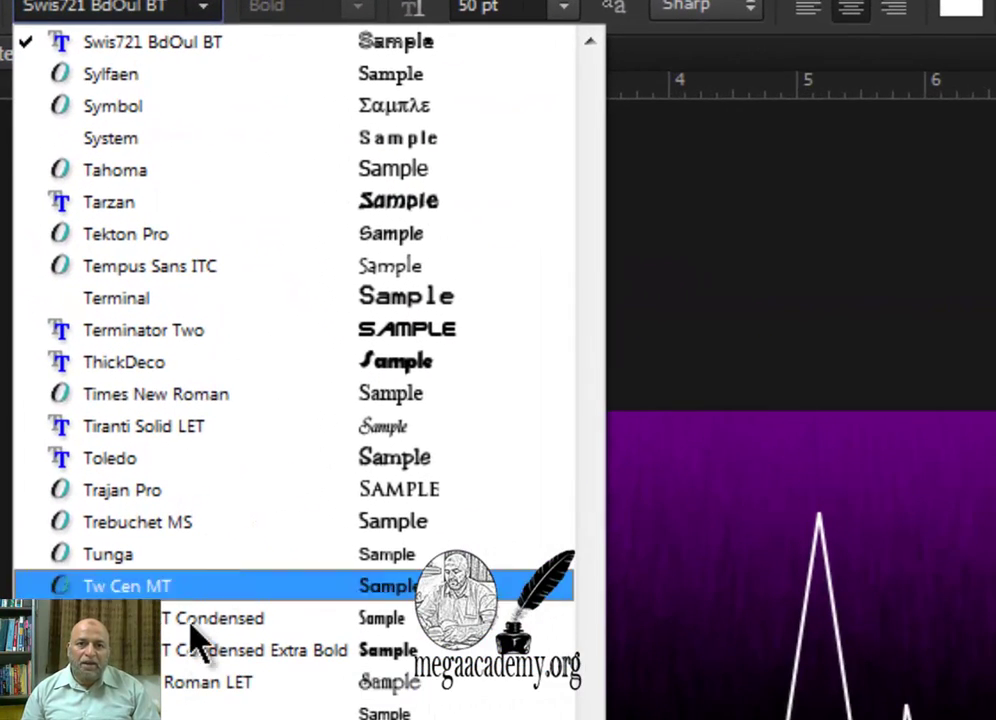
{"action": "left_click", "coordinate": [186, 45]}
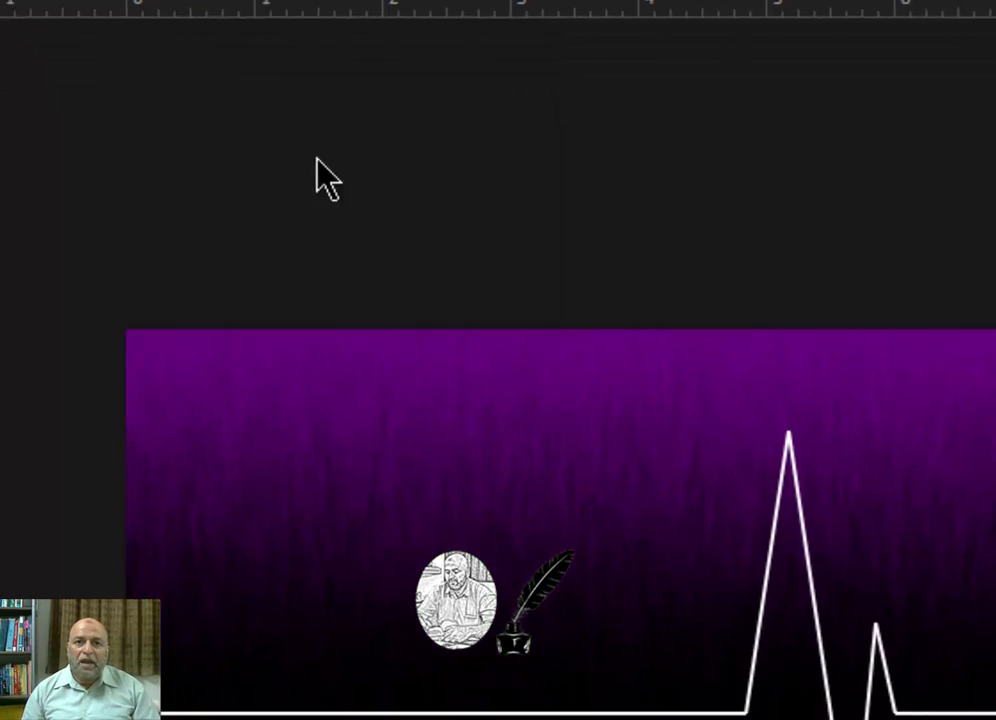
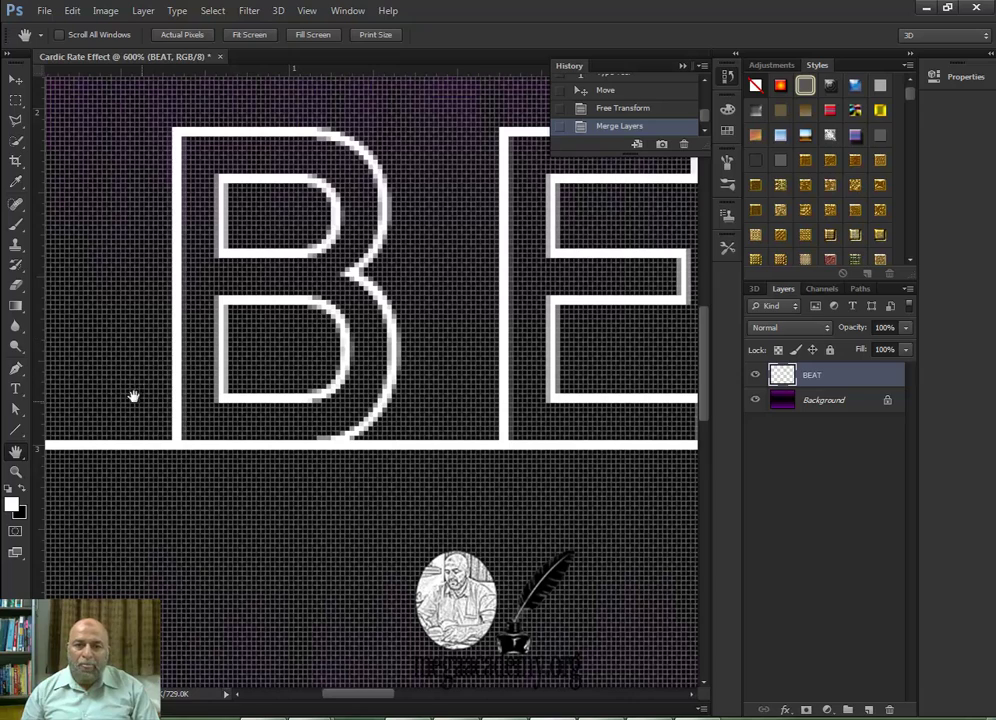
Erase the baseline segments between the outlines of the letters B and E on the BEAT layer with the size 4 Eraser.
{"action": "left_click", "coordinate": [15, 289]}
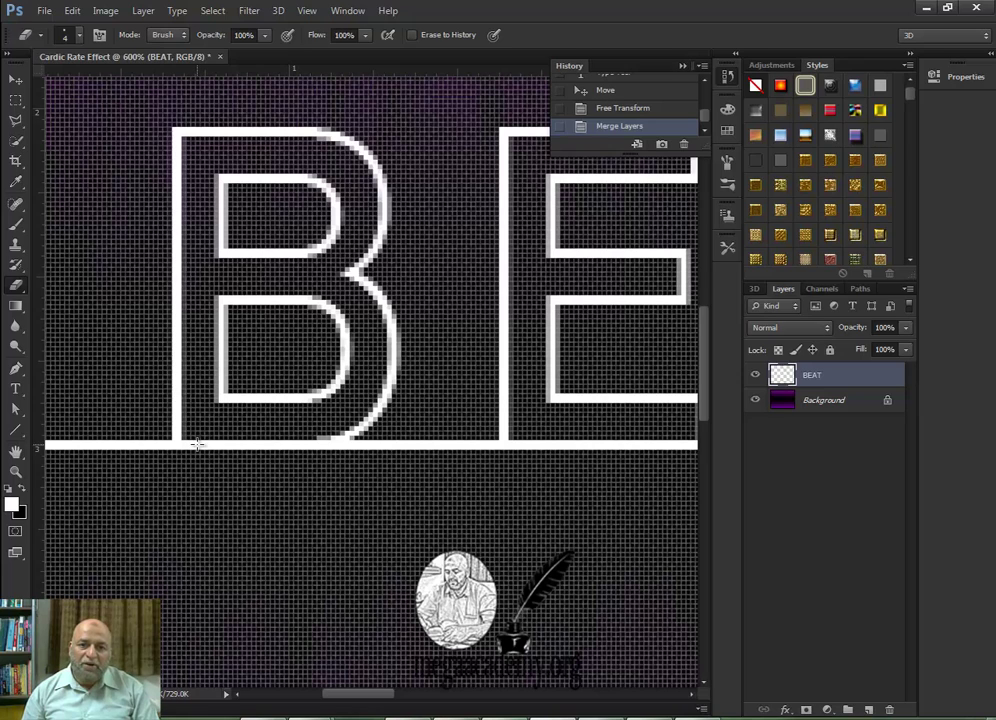
{"action": "key", "text": "Caps_Lock"}
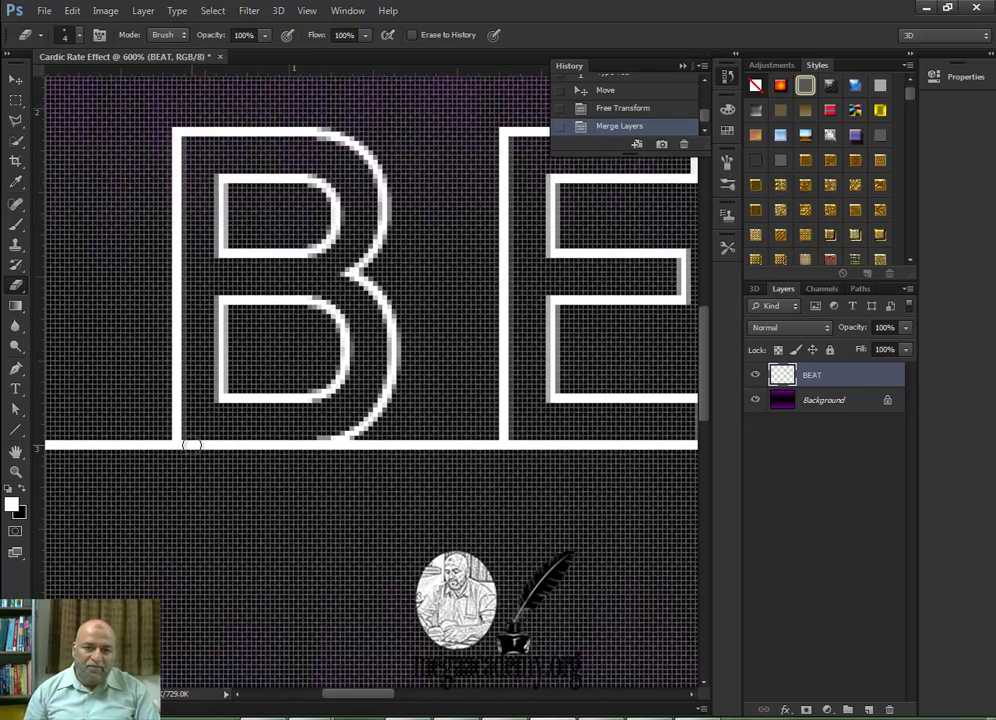
{"action": "left_click_drag", "start_coordinate": [190, 445], "coordinate": [316, 447]}
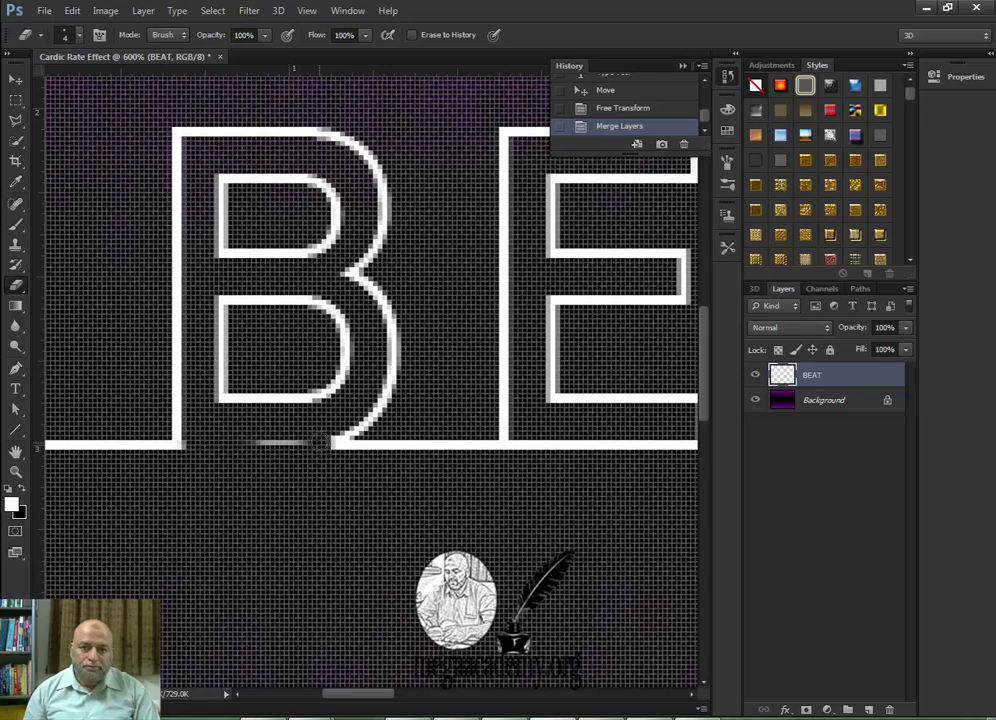
{"action": "left_click_drag", "start_coordinate": [318, 441], "coordinate": [200, 444]}
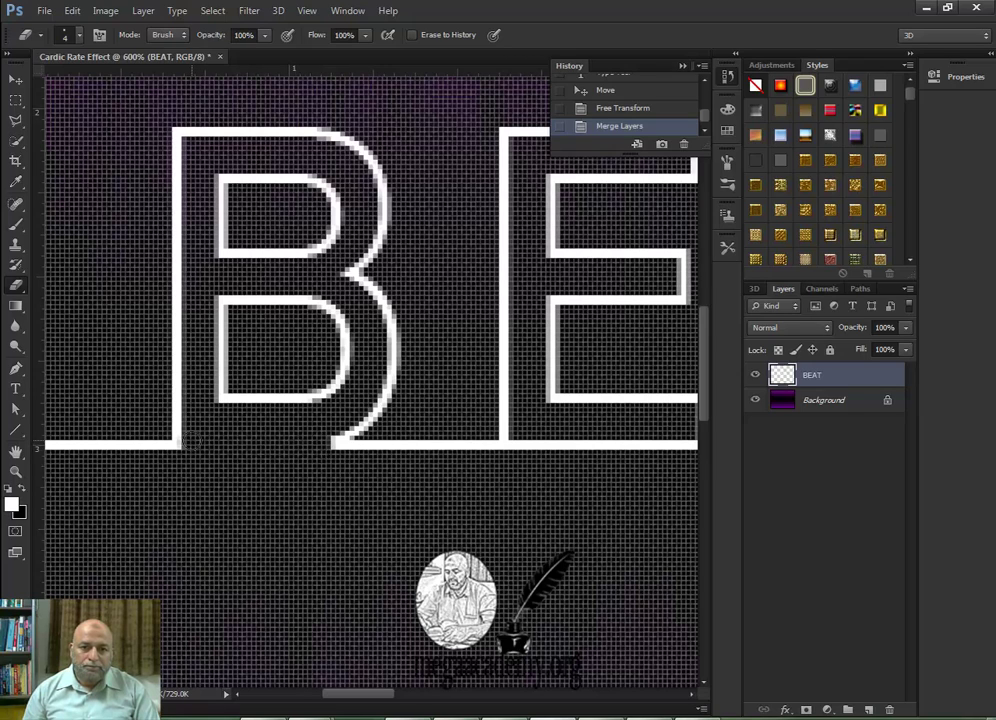
{"action": "left_click_drag", "start_coordinate": [197, 465], "coordinate": [272, 498]}
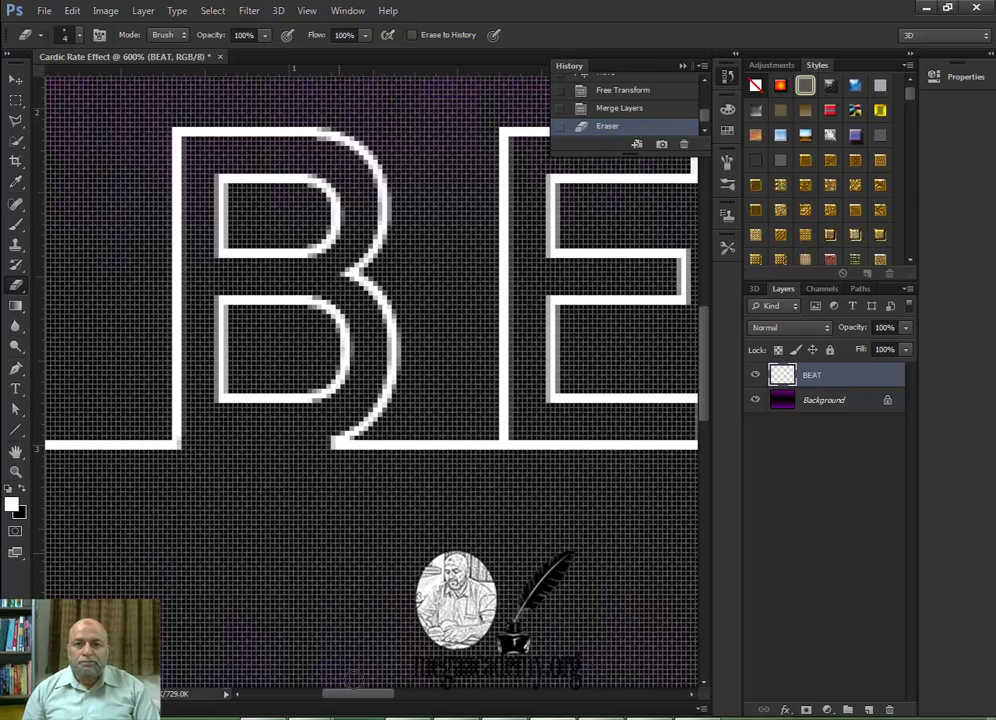
{"action": "left_click_drag", "start_coordinate": [358, 703], "coordinate": [410, 705]}
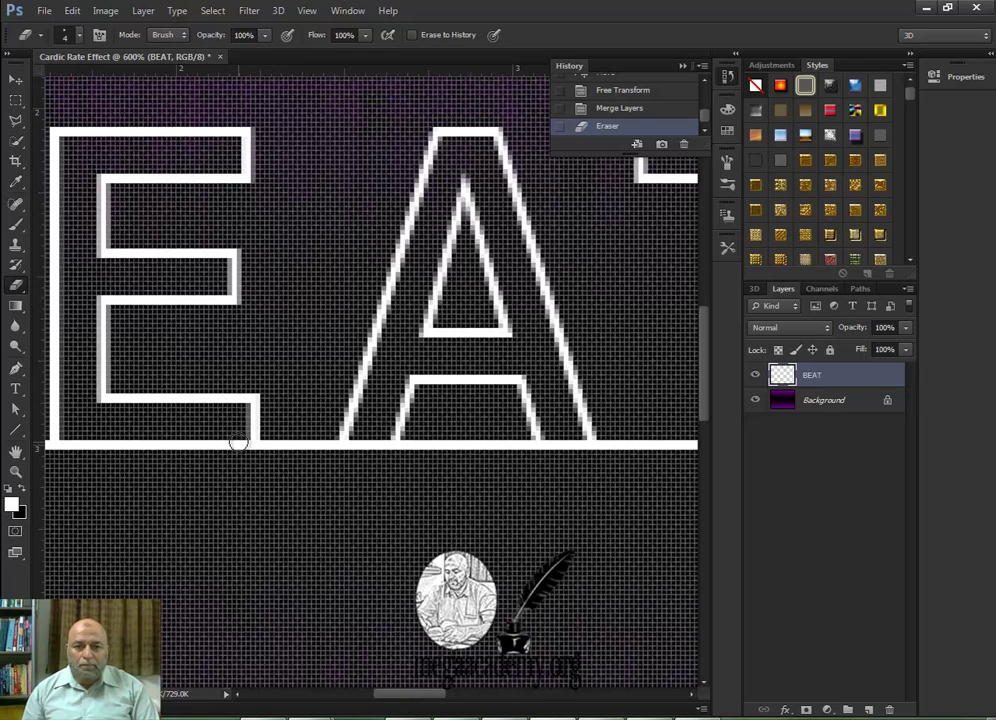
{"action": "mouse_move", "coordinate": [238, 447]}
{"action": "left_mouse_down"}
{"action": "mouse_move", "coordinate": [63, 445]}
{"action": "mouse_move", "coordinate": [222, 454]}
{"action": "left_mouse_up"}
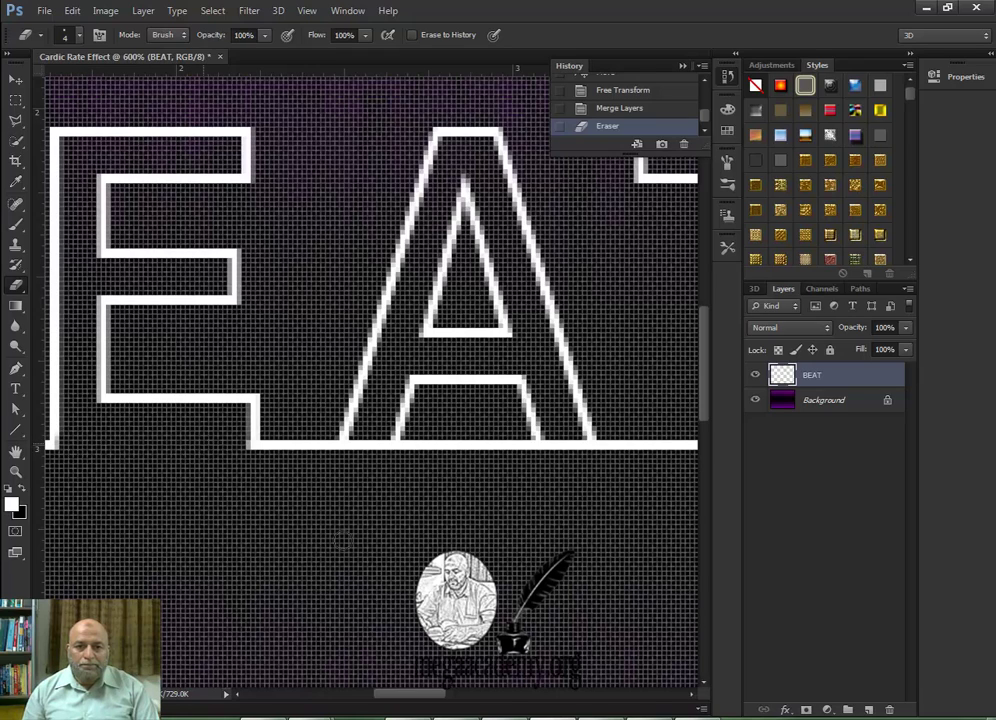
Erase the baseline between the legs of the letter A on the BEAT layer, along with its crossbar and inner triangle.
{"action": "left_click_drag", "start_coordinate": [415, 697], "coordinate": [423, 699]}
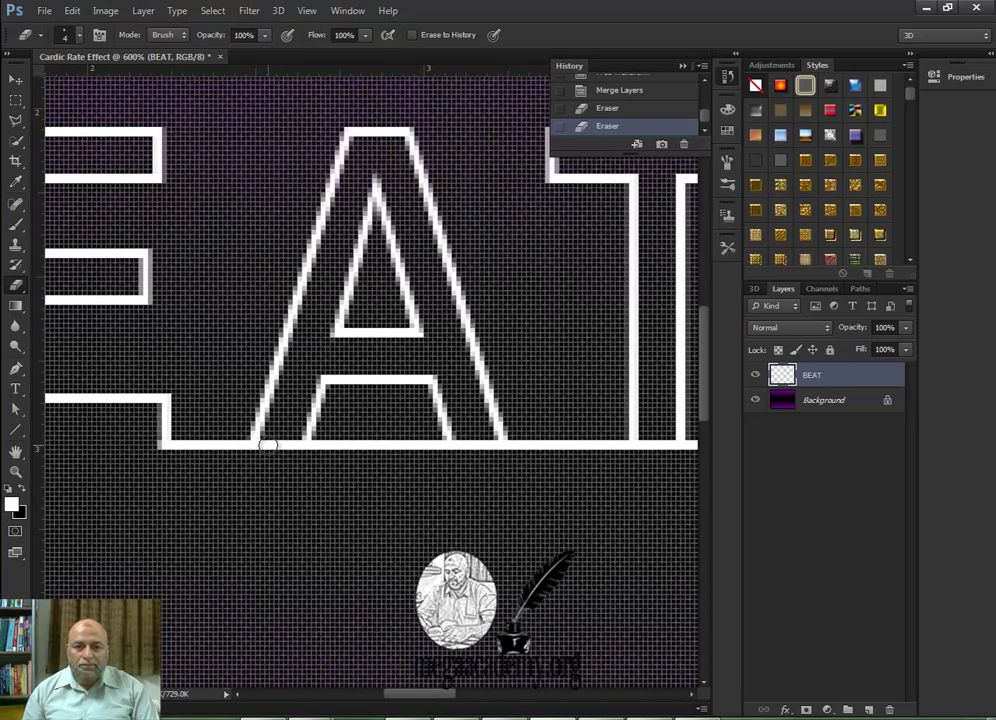
{"action": "mouse_move", "coordinate": [266, 445]}
{"action": "left_mouse_down"}
{"action": "mouse_move", "coordinate": [493, 444]}
{"action": "mouse_move", "coordinate": [456, 438]}
{"action": "mouse_move", "coordinate": [424, 379]}
{"action": "mouse_move", "coordinate": [384, 376]}
{"action": "mouse_move", "coordinate": [431, 377]}
{"action": "mouse_move", "coordinate": [446, 392]}
{"action": "mouse_move", "coordinate": [369, 374]}
{"action": "mouse_move", "coordinate": [311, 380]}
{"action": "mouse_move", "coordinate": [368, 381]}
{"action": "mouse_move", "coordinate": [313, 399]}
{"action": "mouse_move", "coordinate": [305, 435]}
{"action": "mouse_move", "coordinate": [323, 403]}
{"action": "mouse_move", "coordinate": [314, 436]}
{"action": "mouse_move", "coordinate": [382, 183]}
{"action": "mouse_move", "coordinate": [373, 178]}
{"action": "mouse_move", "coordinate": [417, 333]}
{"action": "mouse_move", "coordinate": [414, 305]}
{"action": "mouse_move", "coordinate": [373, 262]}
{"action": "left_mouse_up"}
{"action": "mouse_move", "coordinate": [376, 306]}
{"action": "left_mouse_down"}
{"action": "mouse_move", "coordinate": [420, 343]}
{"action": "mouse_move", "coordinate": [358, 325]}
{"action": "left_mouse_up"}
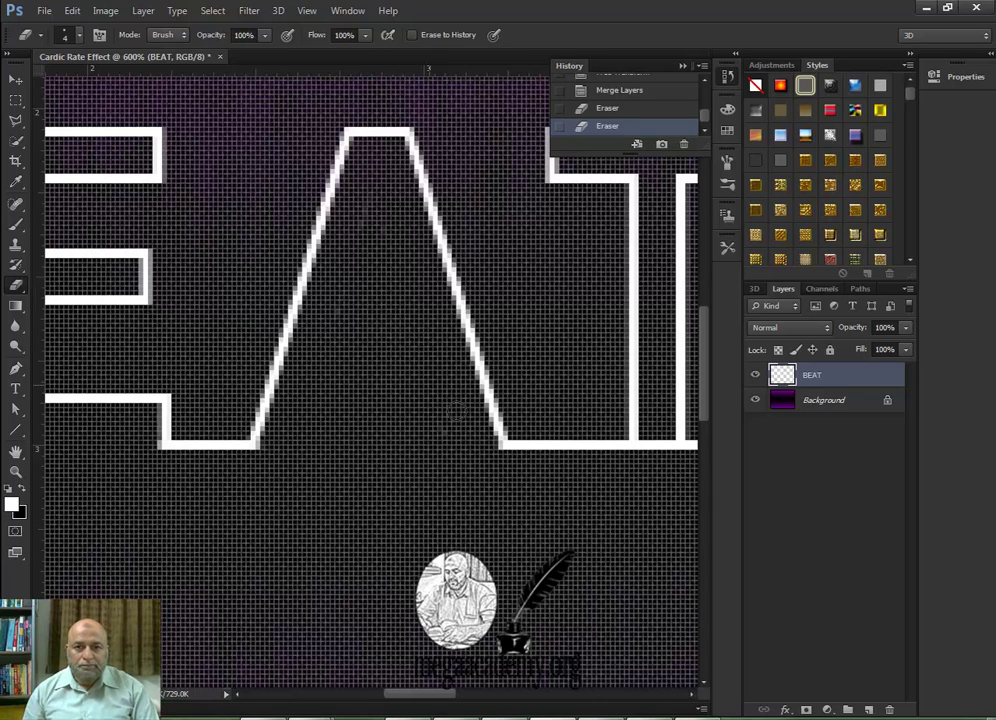
Erase the baseline segment inside the stem of the letter T with the size 4 Eraser.
{"action": "left_click_drag", "start_coordinate": [419, 703], "coordinate": [419, 696]}
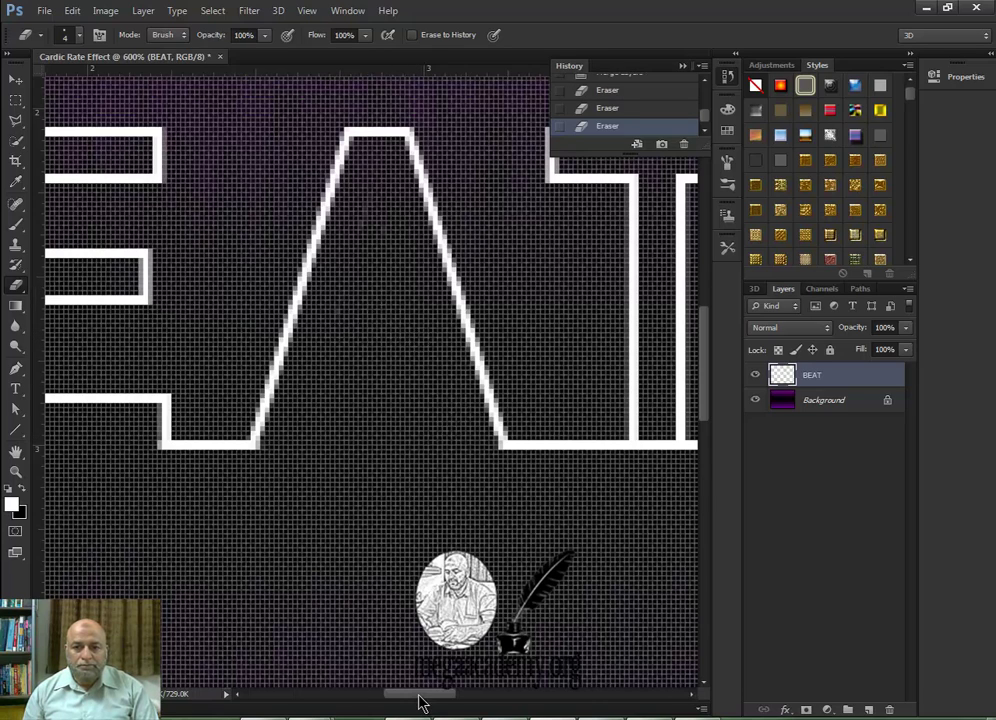
{"action": "left_click", "coordinate": [468, 700]}
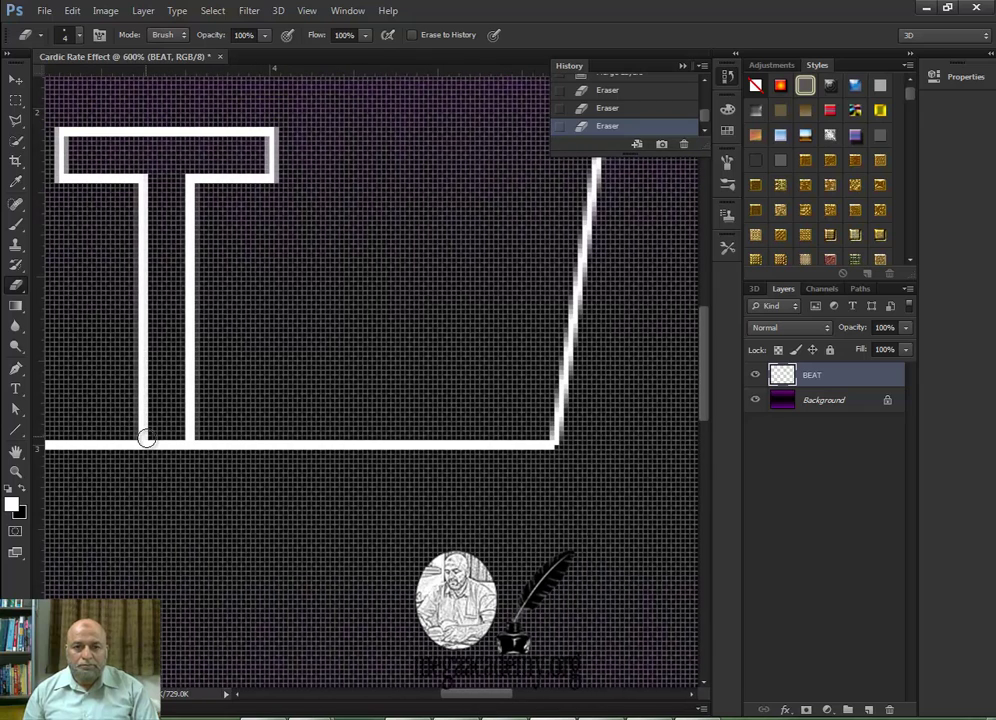
{"action": "left_click_drag", "start_coordinate": [156, 444], "coordinate": [175, 445]}
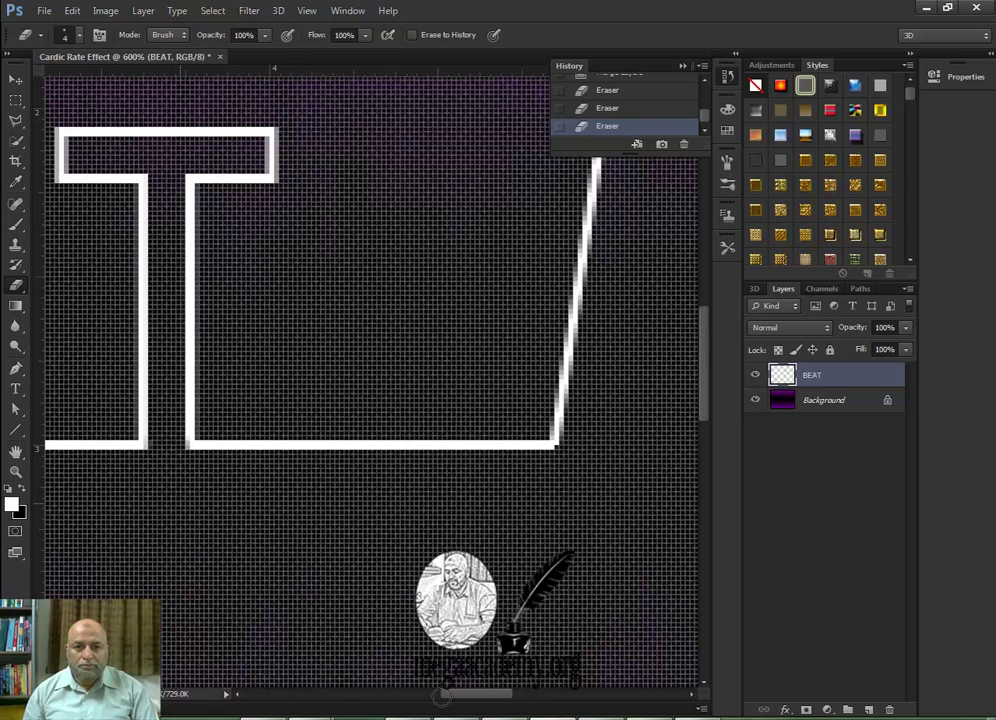
{"action": "mouse_move", "coordinate": [459, 700]}
{"action": "left_mouse_down"}
{"action": "mouse_move", "coordinate": [493, 702]}
{"action": "mouse_move", "coordinate": [289, 702]}
{"action": "mouse_move", "coordinate": [436, 702]}
{"action": "left_mouse_up"}
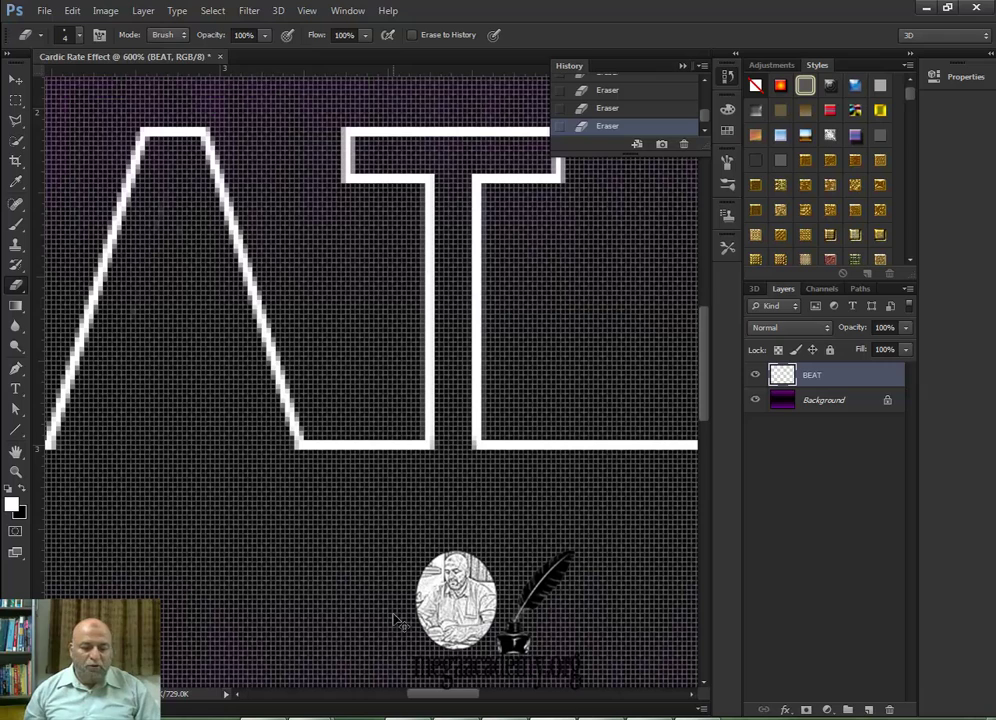
Erase both inner counter outlines of the letter B with the size 6 Eraser, keeping its outer outline.
{"action": "key", "text": "ctrl+1"}
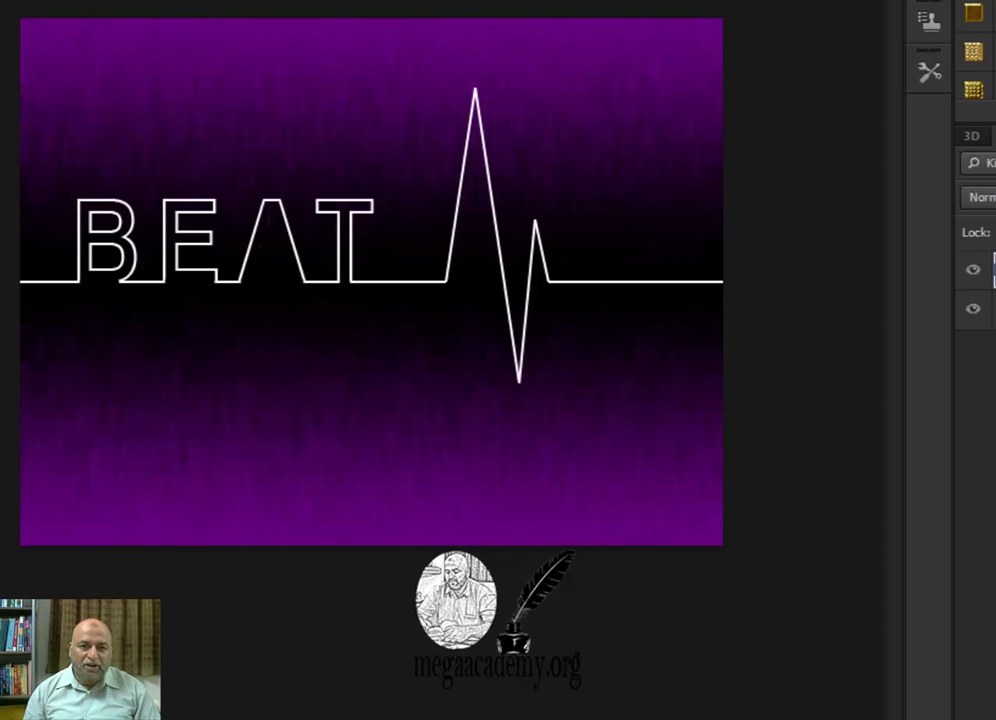
{"action": "key", "text": "z"}
{"action": "left_click", "coordinate": [272, 331]}
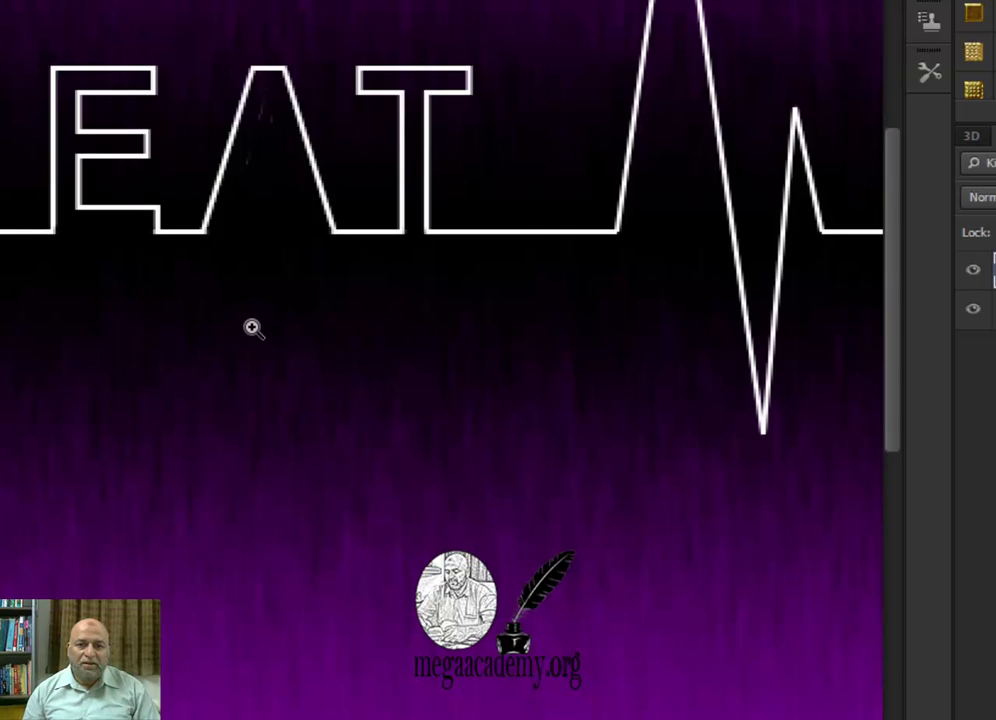
{"action": "left_click", "coordinate": [162, 300]}
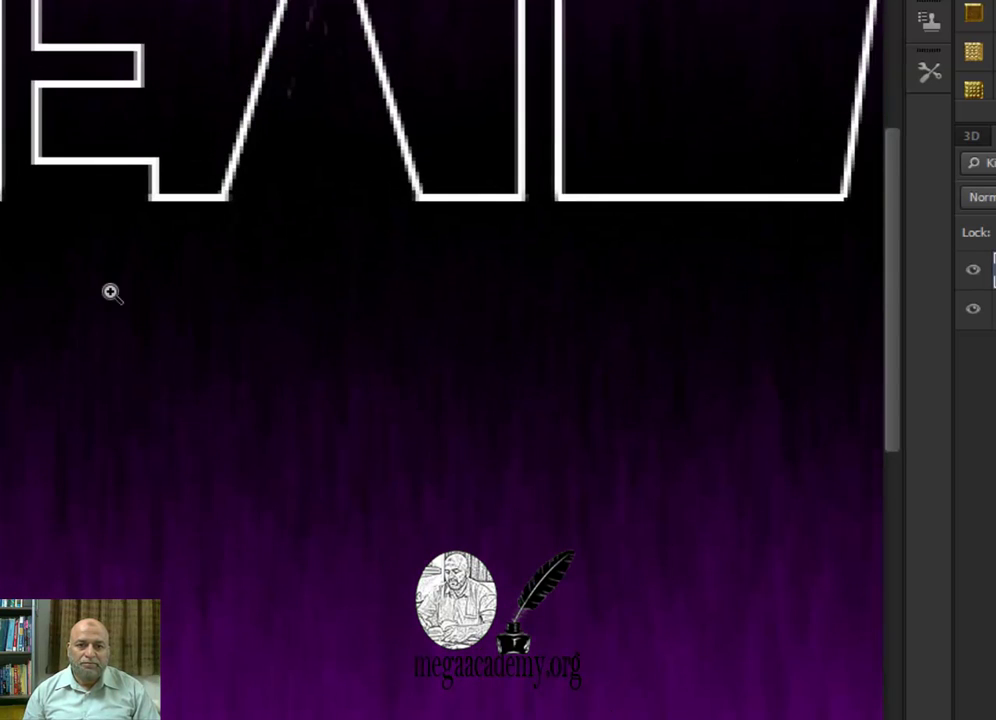
{"action": "left_click", "coordinate": [113, 292]}
{"action": "left_click", "coordinate": [80, 282]}
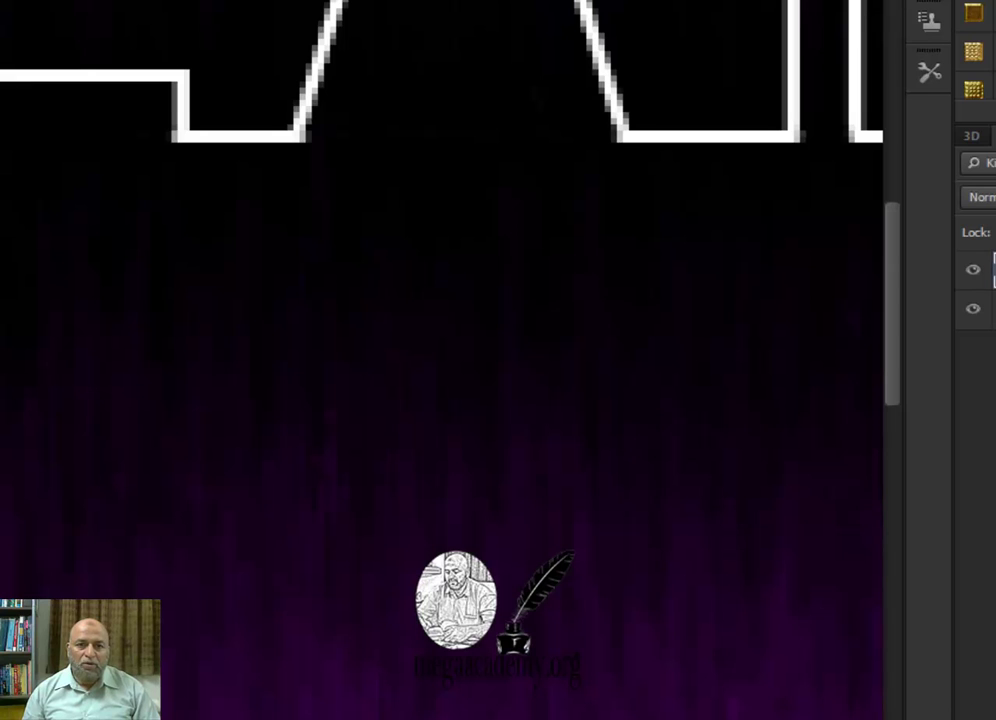
{"action": "left_click_drag", "start_coordinate": [0, 163], "coordinate": [563, 382]}
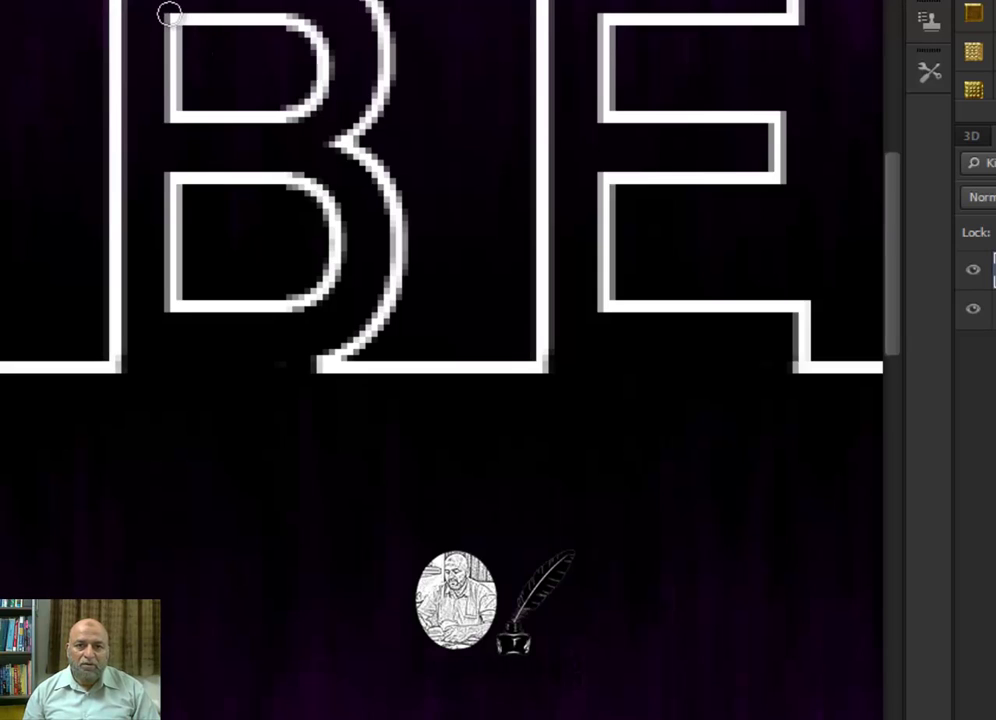
{"action": "mouse_move", "coordinate": [172, 17]}
{"action": "left_mouse_down"}
{"action": "mouse_move", "coordinate": [168, 137]}
{"action": "mouse_move", "coordinate": [180, 112]}
{"action": "mouse_move", "coordinate": [278, 125]}
{"action": "mouse_move", "coordinate": [326, 107]}
{"action": "mouse_move", "coordinate": [323, 92]}
{"action": "mouse_move", "coordinate": [288, 88]}
{"action": "mouse_move", "coordinate": [240, 111]}
{"action": "mouse_move", "coordinate": [273, 113]}
{"action": "mouse_move", "coordinate": [284, 107]}
{"action": "mouse_move", "coordinate": [243, 114]}
{"action": "mouse_move", "coordinate": [177, 104]}
{"action": "mouse_move", "coordinate": [181, 60]}
{"action": "mouse_move", "coordinate": [167, 27]}
{"action": "mouse_move", "coordinate": [184, 15]}
{"action": "mouse_move", "coordinate": [306, 22]}
{"action": "left_mouse_up"}
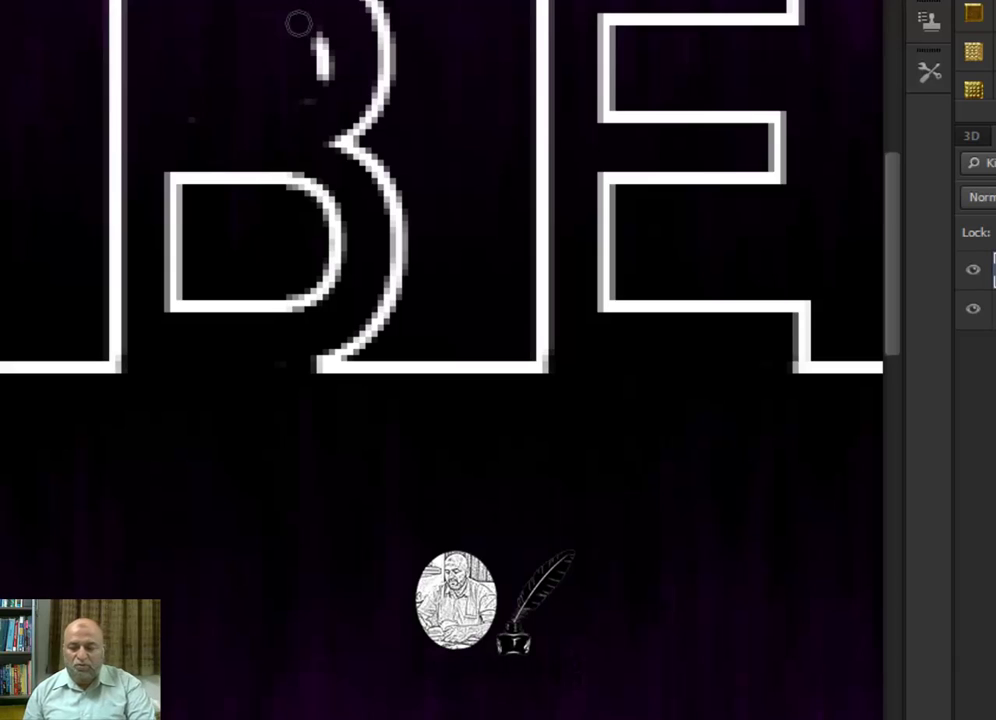
{"action": "left_click_drag", "start_coordinate": [313, 38], "coordinate": [325, 73]}
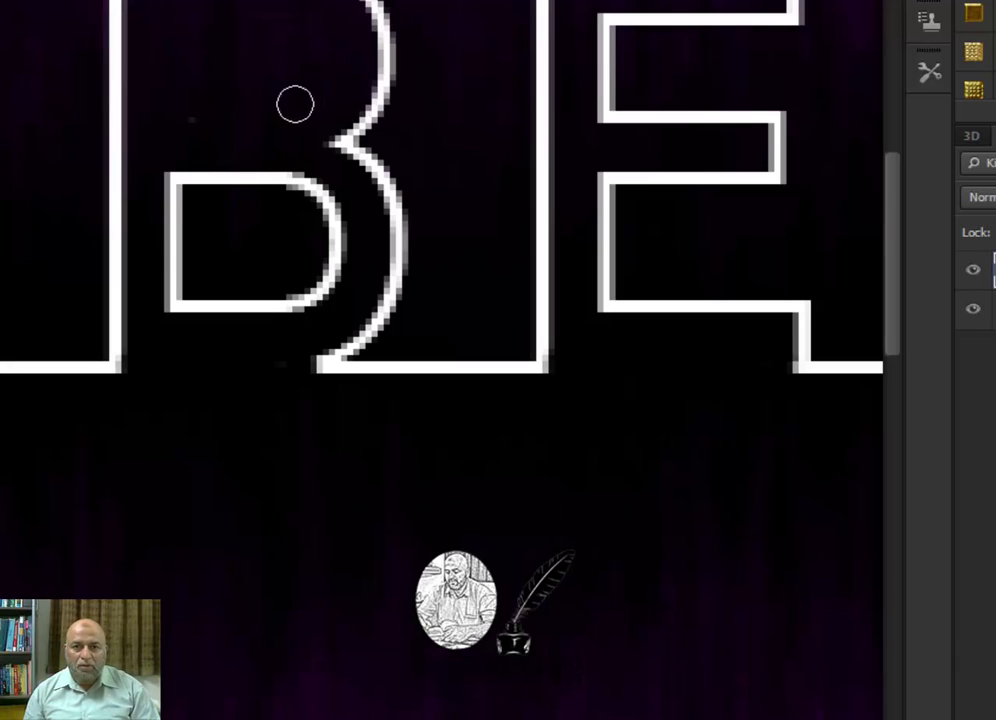
{"action": "mouse_move", "coordinate": [194, 132]}
{"action": "left_mouse_down"}
{"action": "mouse_move", "coordinate": [169, 180]}
{"action": "mouse_move", "coordinate": [162, 273]}
{"action": "mouse_move", "coordinate": [178, 309]}
{"action": "mouse_move", "coordinate": [278, 310]}
{"action": "mouse_move", "coordinate": [311, 291]}
{"action": "mouse_move", "coordinate": [329, 249]}
{"action": "mouse_move", "coordinate": [329, 211]}
{"action": "mouse_move", "coordinate": [297, 186]}
{"action": "mouse_move", "coordinate": [222, 162]}
{"action": "mouse_move", "coordinate": [191, 182]}
{"action": "left_mouse_up"}
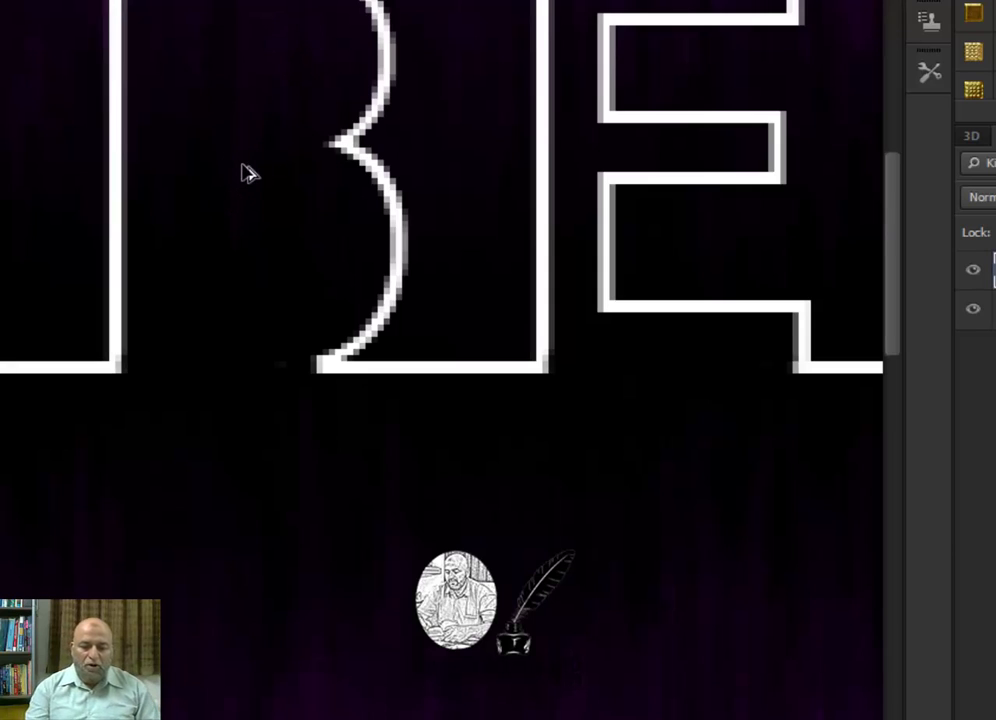
Rotate the BEAT layer 90° counter-clockwise.
{"action": "key", "text": "ctrl+alt+0"}
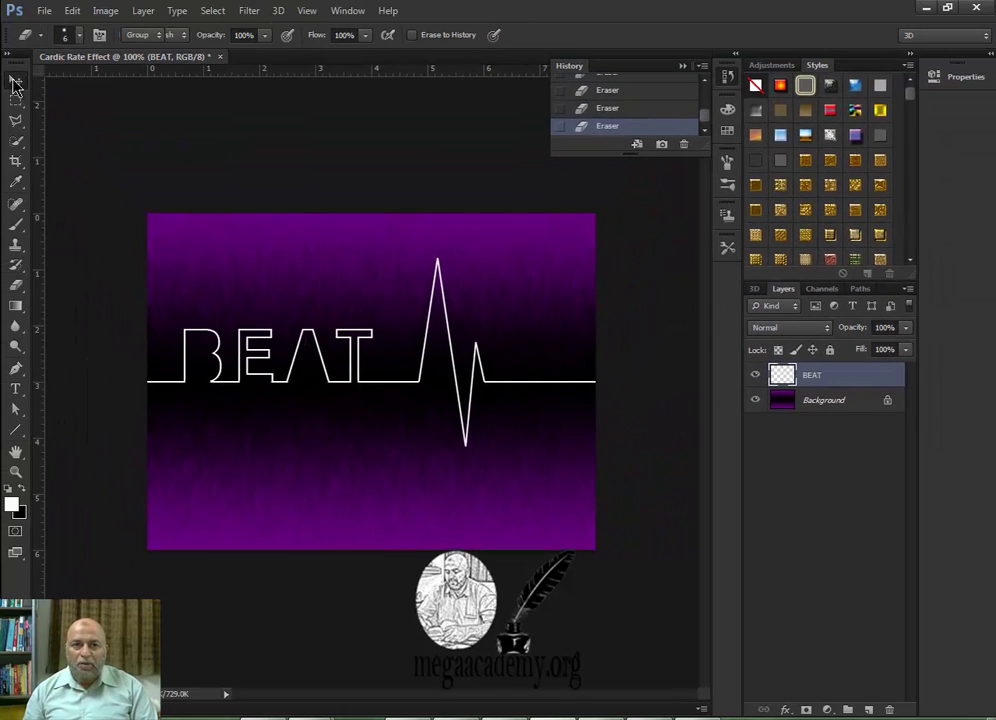
{"action": "key", "text": "v"}
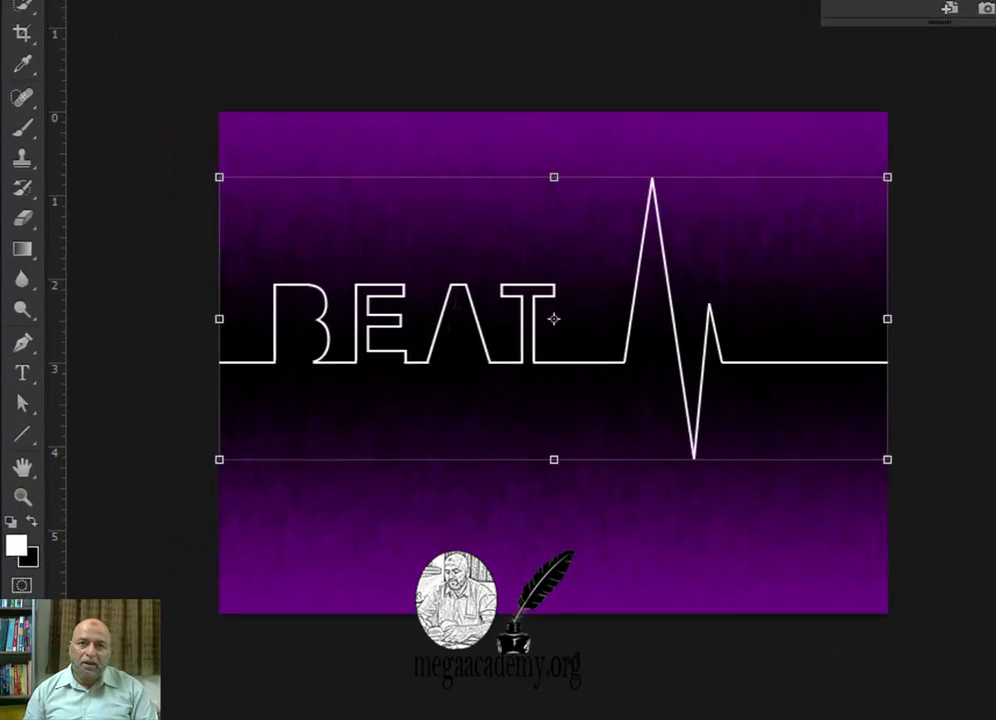
{"action": "left_click", "coordinate": [72, 10]}
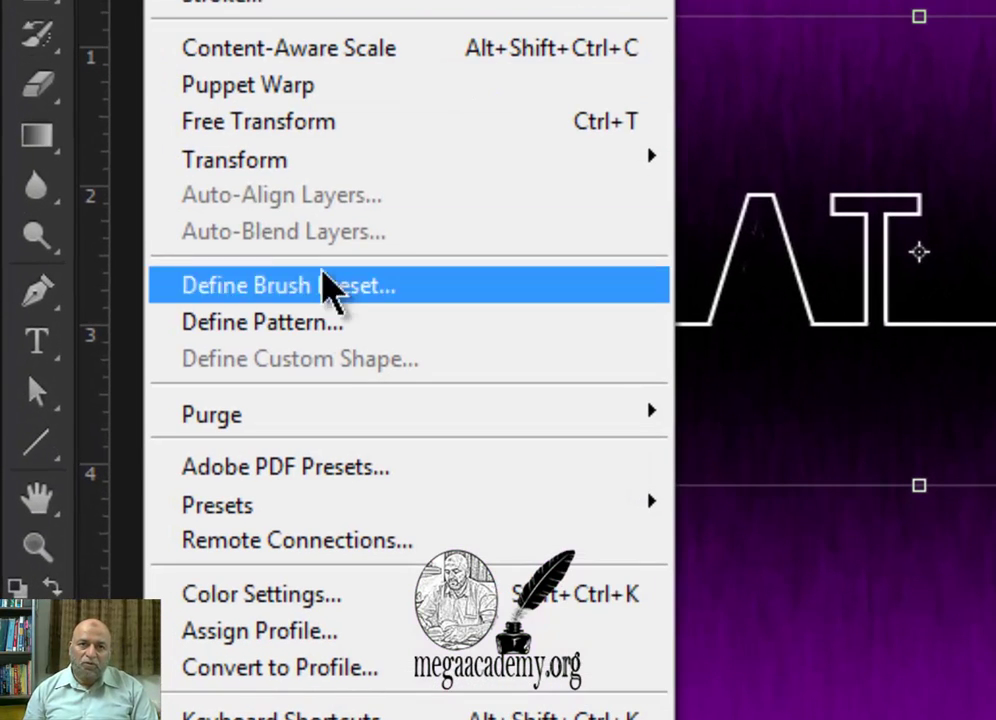
{"action": "mouse_move", "coordinate": [358, 160]}
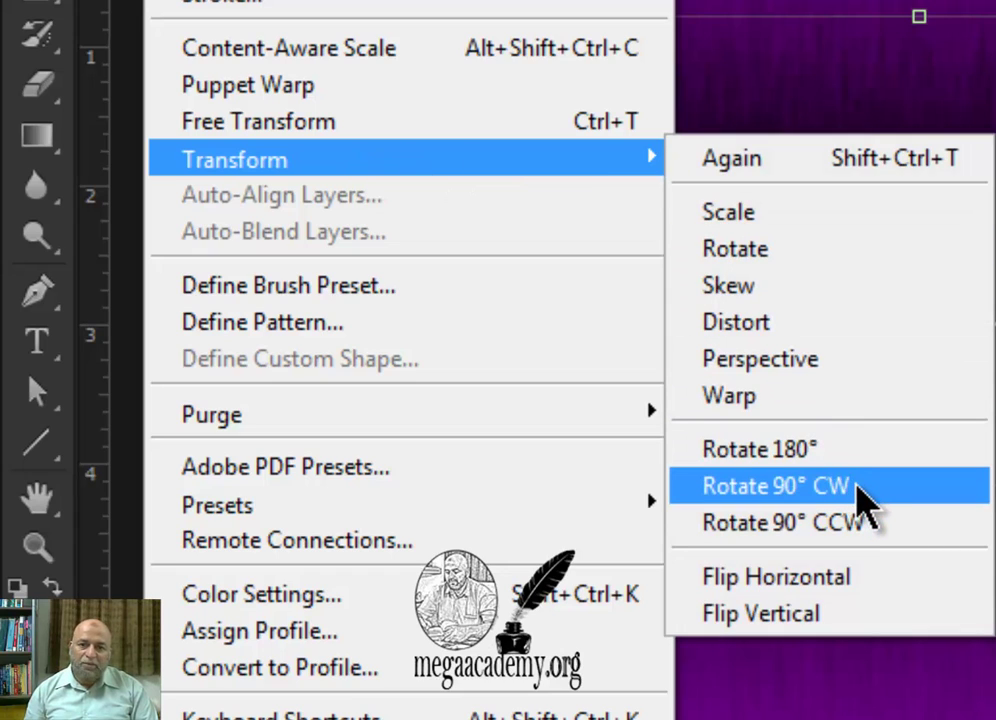
{"action": "left_click", "coordinate": [857, 522]}
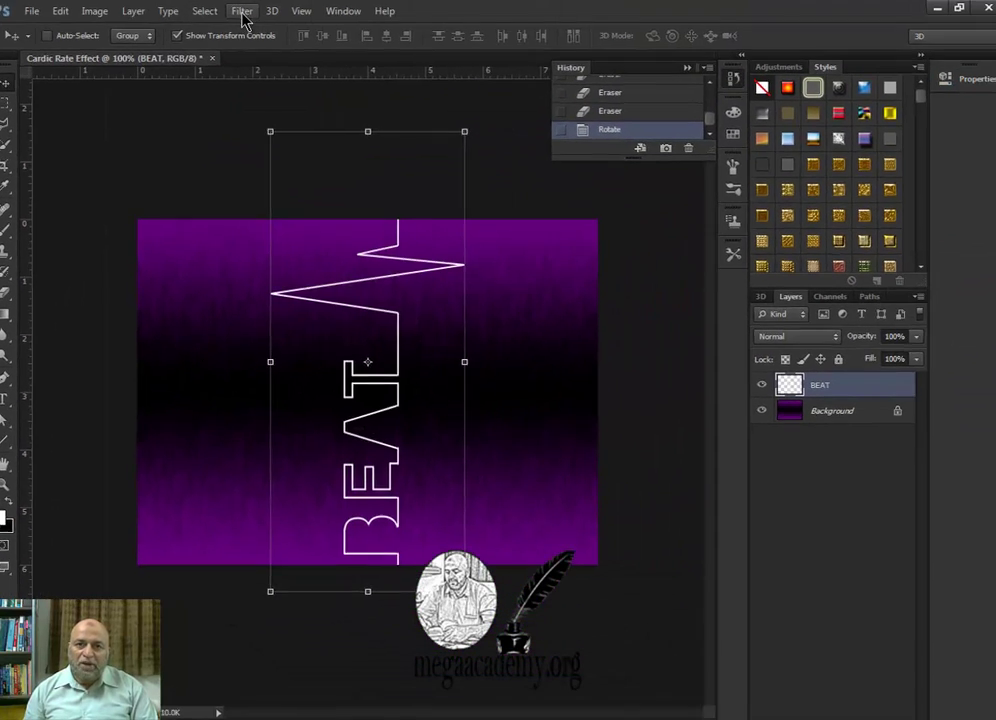
Apply the Stylize Wind filter to the BEAT layer twice, using the Wind method and the From the Left direction.
{"action": "left_click", "coordinate": [242, 12]}
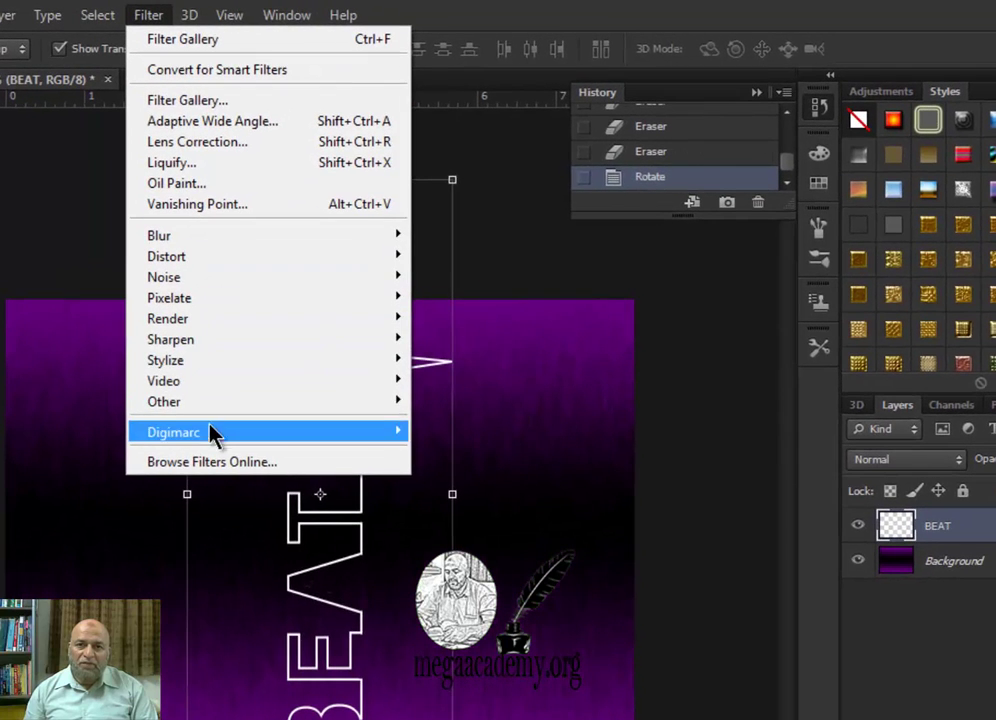
{"action": "mouse_move", "coordinate": [230, 372]}
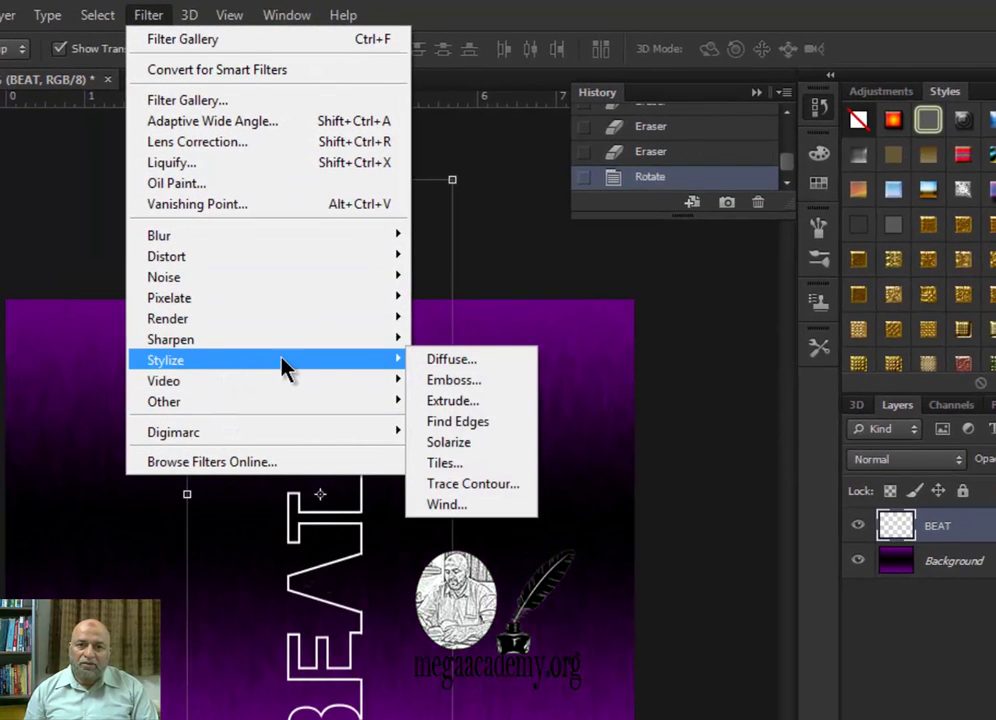
{"action": "left_click", "coordinate": [480, 515]}
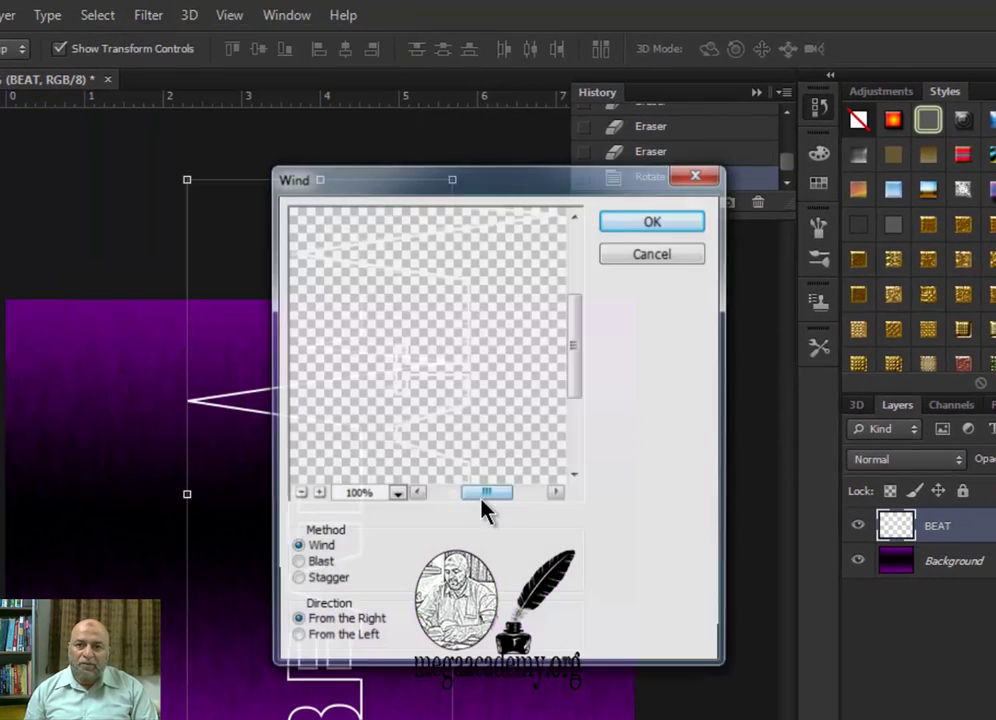
{"action": "left_click", "coordinate": [336, 641]}
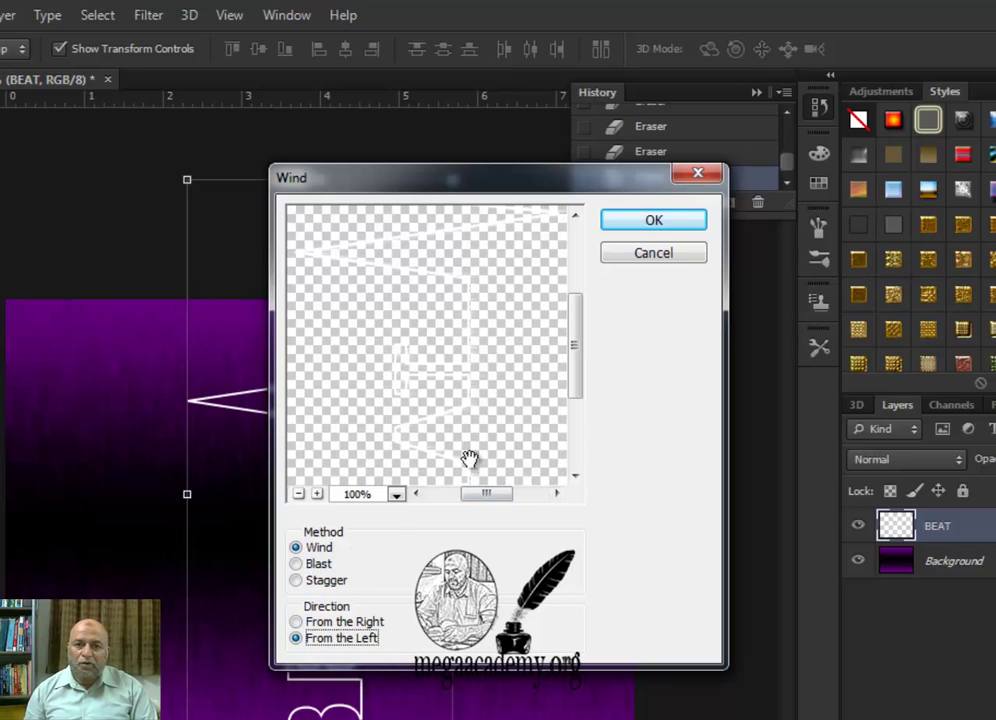
{"action": "left_click", "coordinate": [684, 222]}
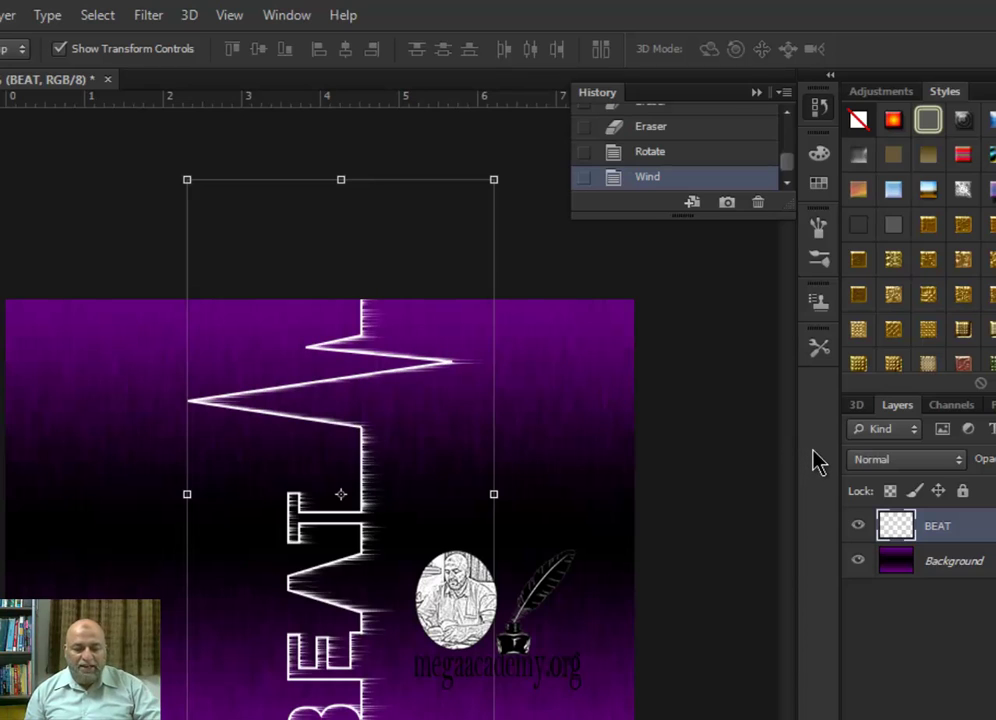
{"action": "key", "text": "ctrl+f"}
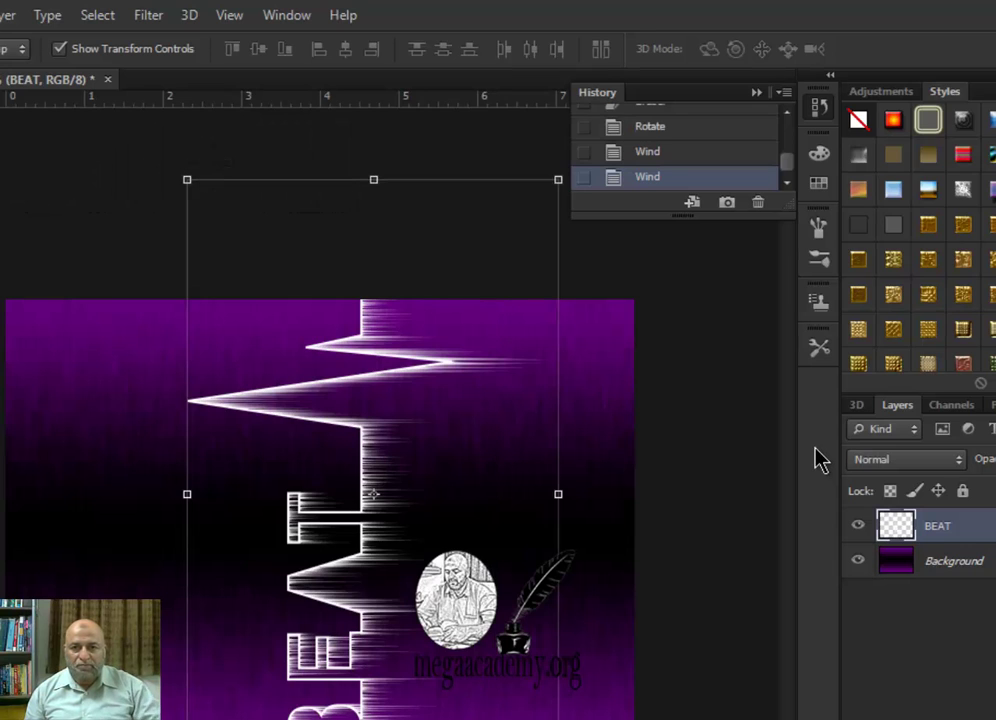
Apply the Wind filter to the BEAT layer twice more with its direction set to From the Right.
{"action": "left_click", "coordinate": [148, 20]}
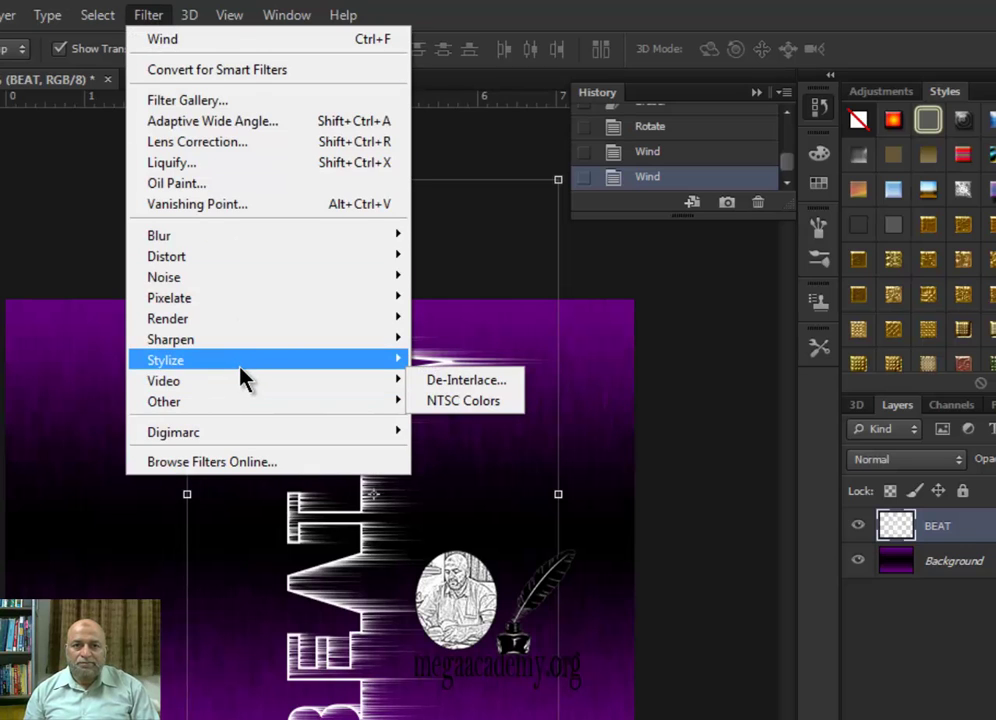
{"action": "mouse_move", "coordinate": [244, 367]}
{"action": "left_click", "coordinate": [438, 506]}
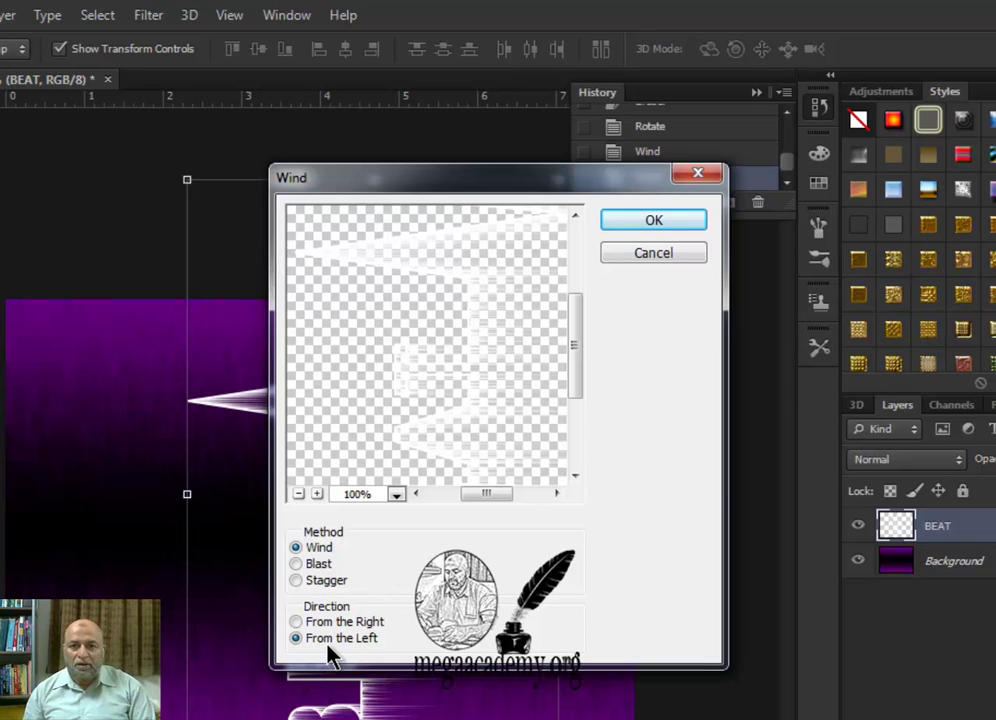
{"action": "left_click", "coordinate": [330, 624]}
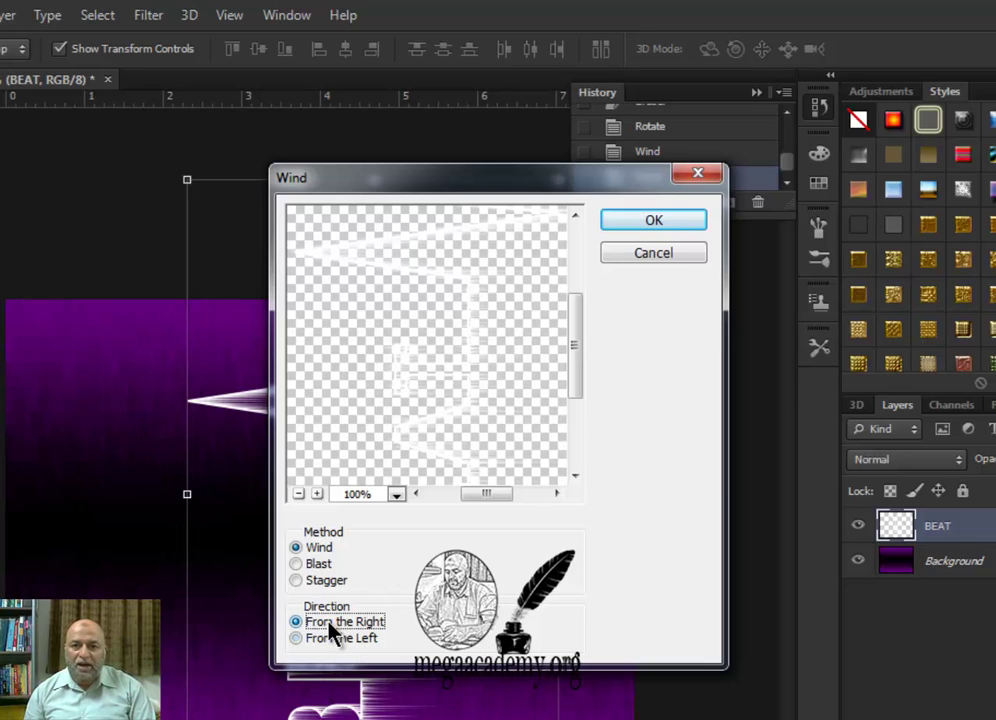
{"action": "left_click", "coordinate": [653, 222]}
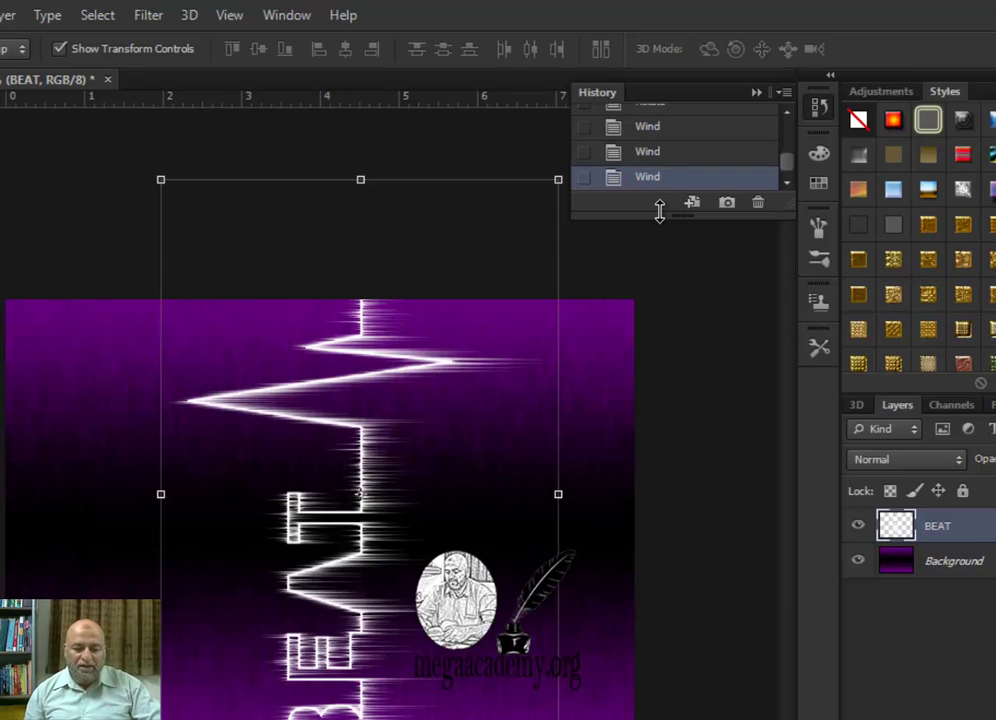
{"action": "key", "text": "ctrl+f"}
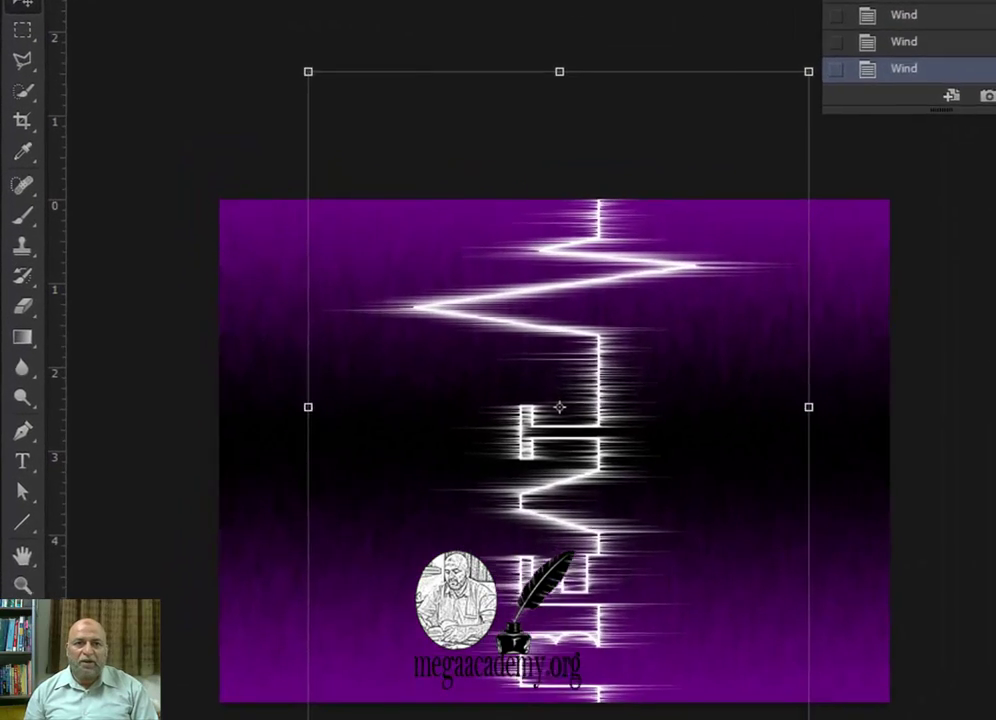
Rotate the BEAT layer 90° clockwise back to horizontal.
{"action": "left_click", "coordinate": [78, 1]}
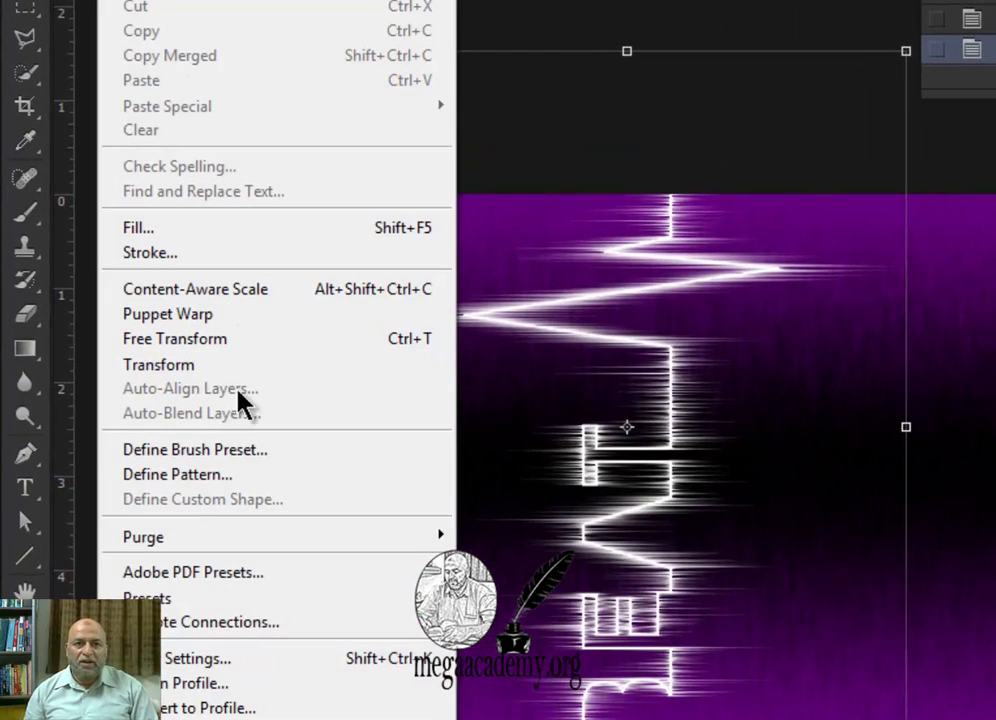
{"action": "mouse_move", "coordinate": [225, 365]}
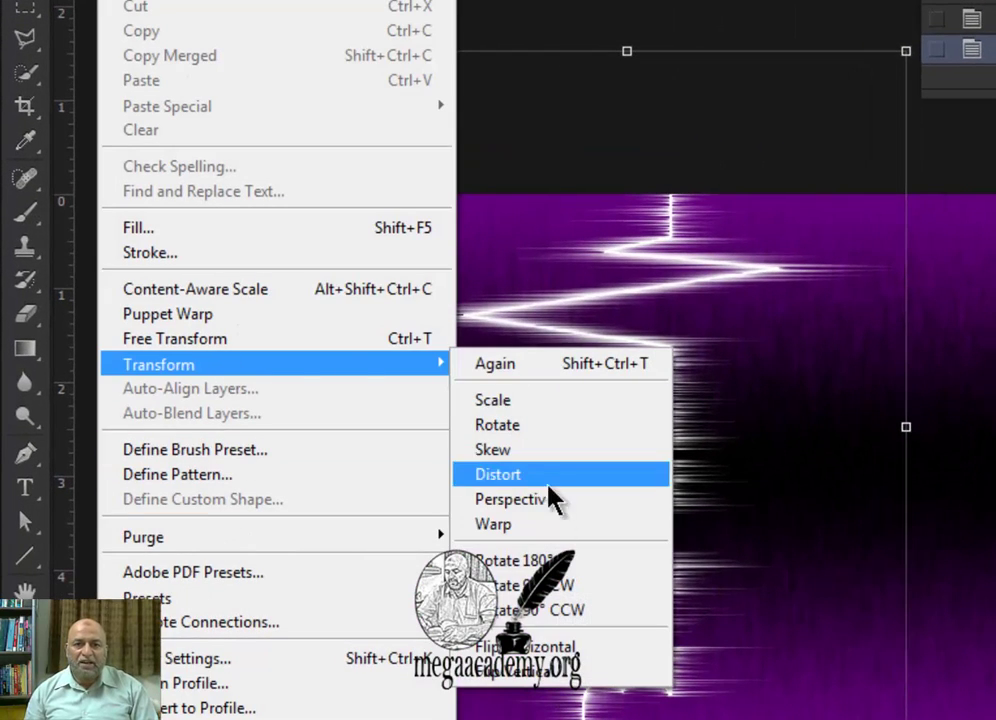
{"action": "left_click", "coordinate": [560, 587]}
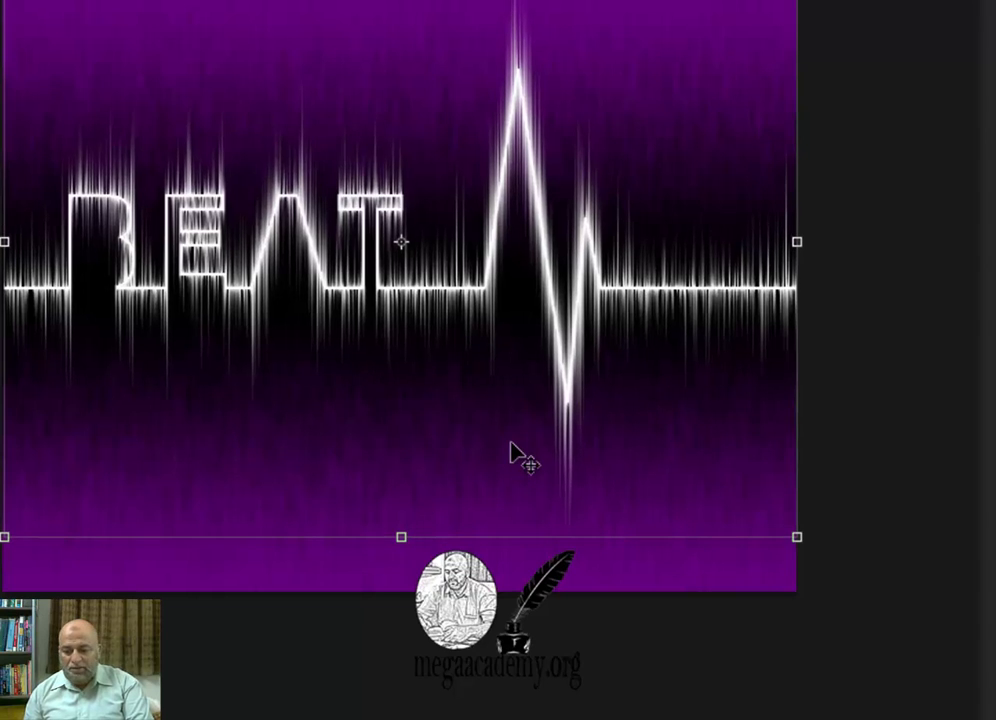
Nudge the BEAT layer straight down until the lower edge of its bounding box is just above the canvas's lower edge.
{"action": "key", "text": "Down"}
{"action": "key", "text": "Down"}
{"action": "key", "text": "Down"}
{"action": "key", "text": "Down"}
{"action": "key", "text": "Down"}
{"action": "key", "text": "Down"}
{"action": "key", "text": "Down"}
{"action": "key", "text": "Down"}
{"action": "key", "text": "Down"}
{"action": "key", "text": "Down"}
{"action": "key", "text": "Down"}
{"action": "key", "text": "Down"}
{"action": "key", "text": "Down"}
{"action": "key", "text": "Down"}
{"action": "key", "text": "Down"}
{"action": "key", "text": "Down"}
{"action": "key", "text": "Down"}
{"action": "key", "text": "Down"}
{"action": "key", "text": "Down"}
{"action": "key", "text": "Down"}
{"action": "key", "text": "Down"}
{"action": "key", "text": "Down"}
{"action": "key", "text": "Down"}
{"action": "key", "text": "Down"}
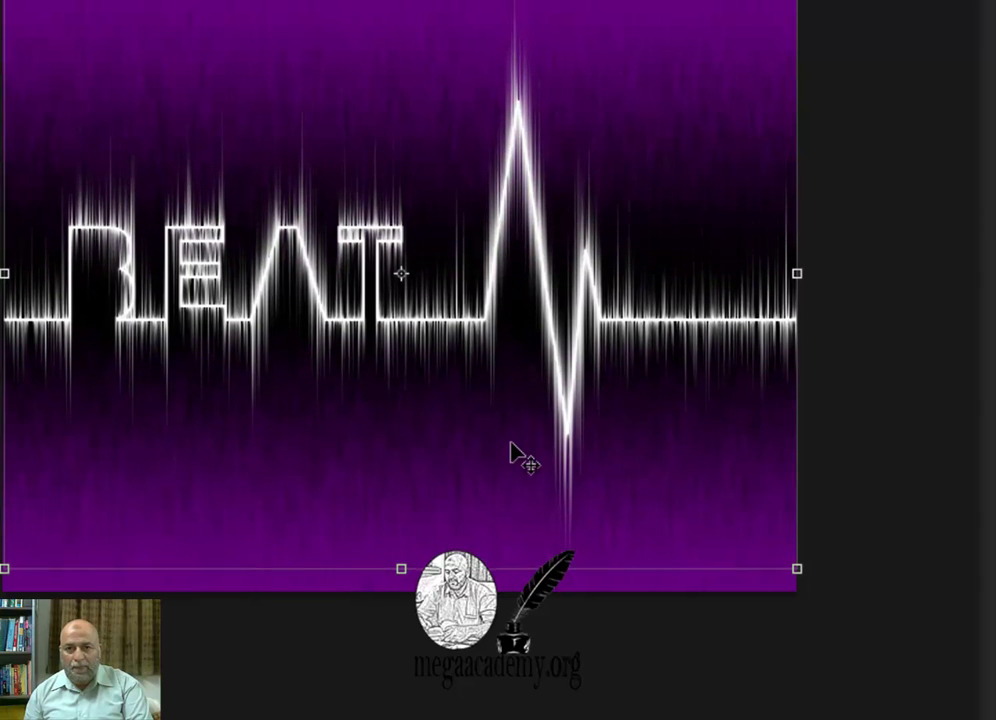
{"action": "key", "text": "Down"}
{"action": "key", "text": "Down"}
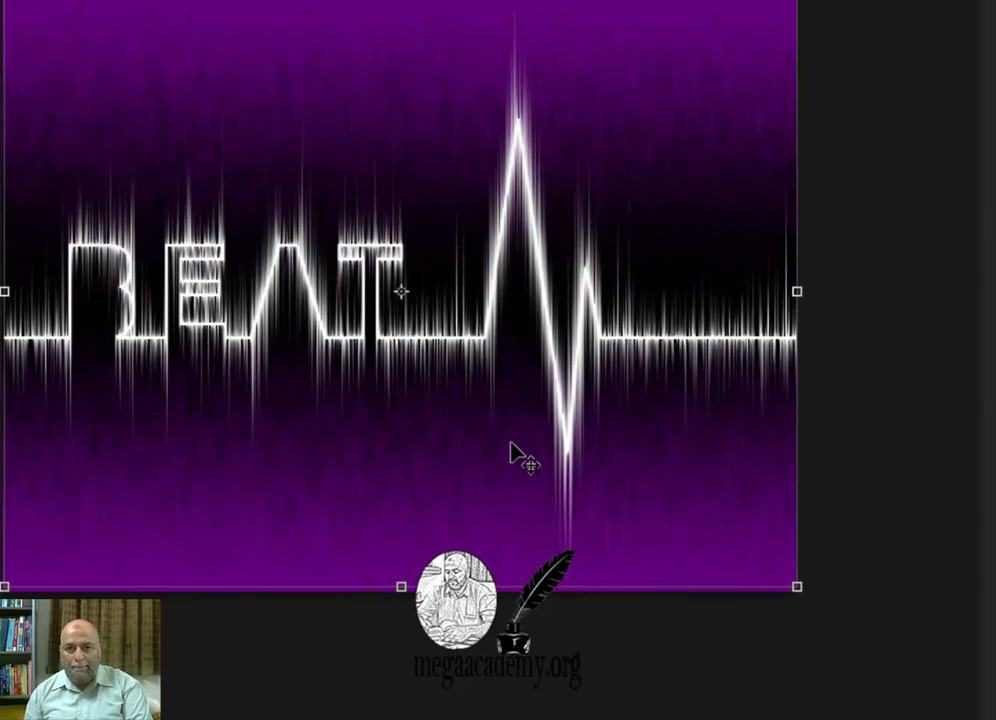
Nudge the BEAT layer down slightly more so its bounding box meets the canvas's lower edge.
{"action": "key", "text": "Down"}
{"action": "key", "text": "Down"}
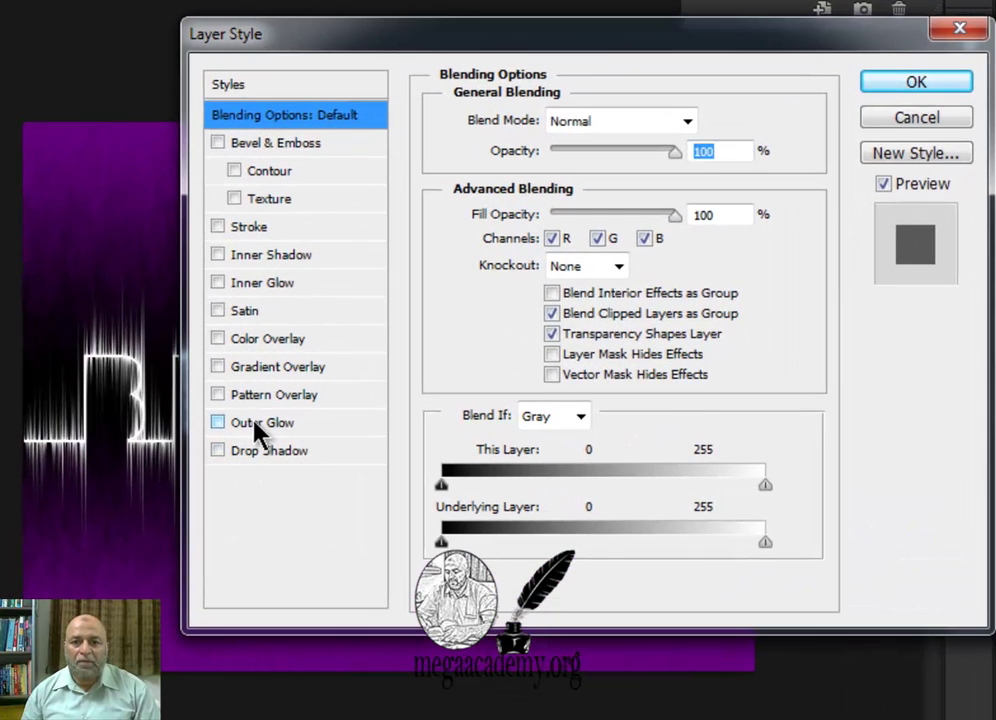
Add an Outer Glow layer style to the BEAT layer with the glow colour set to #aa00a0.
{"action": "left_click", "coordinate": [256, 424]}
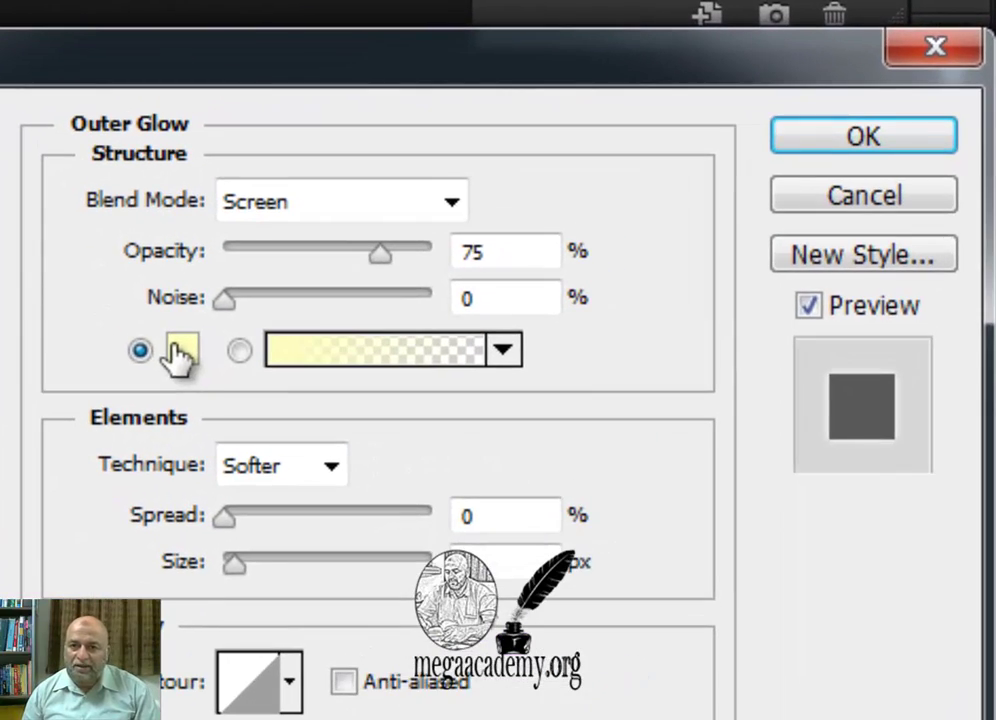
{"action": "left_click", "coordinate": [180, 350]}
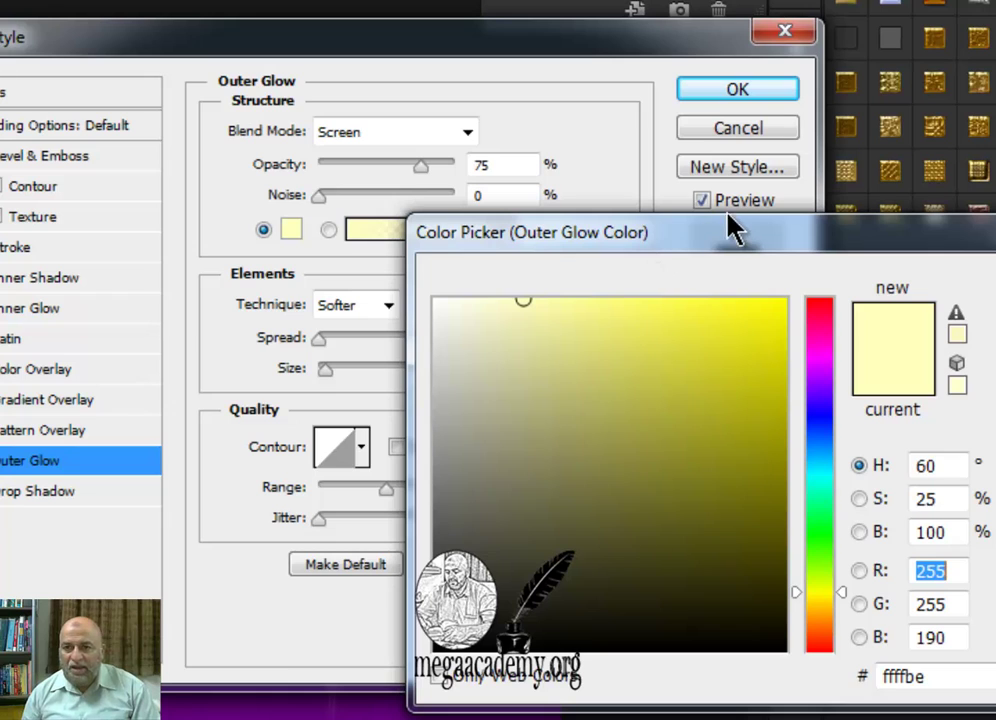
{"action": "left_click_drag", "start_coordinate": [718, 225], "coordinate": [666, 111]}
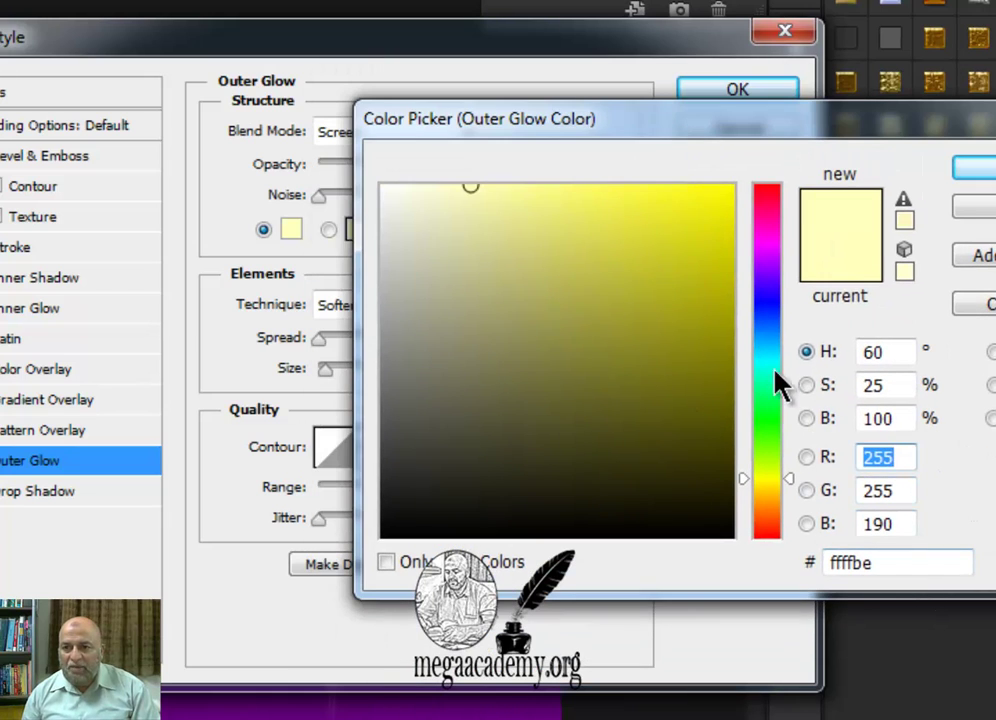
{"action": "left_click", "coordinate": [775, 250]}
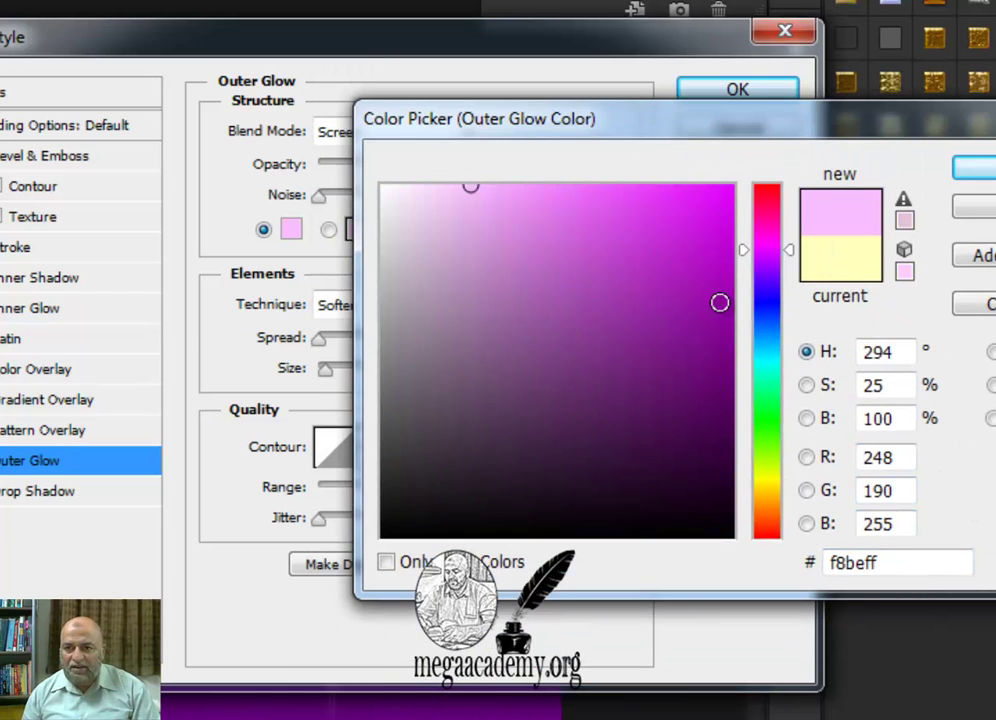
{"action": "left_click", "coordinate": [713, 300]}
{"action": "left_click_drag", "start_coordinate": [901, 568], "coordinate": [771, 565]}
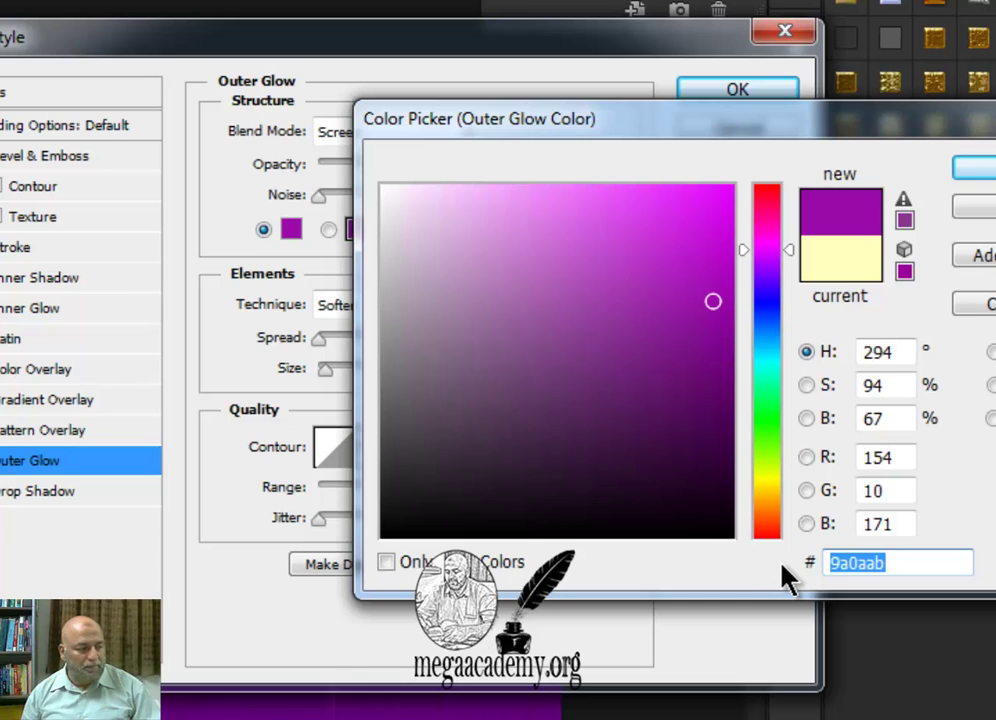
{"action": "type", "text": "aa"}
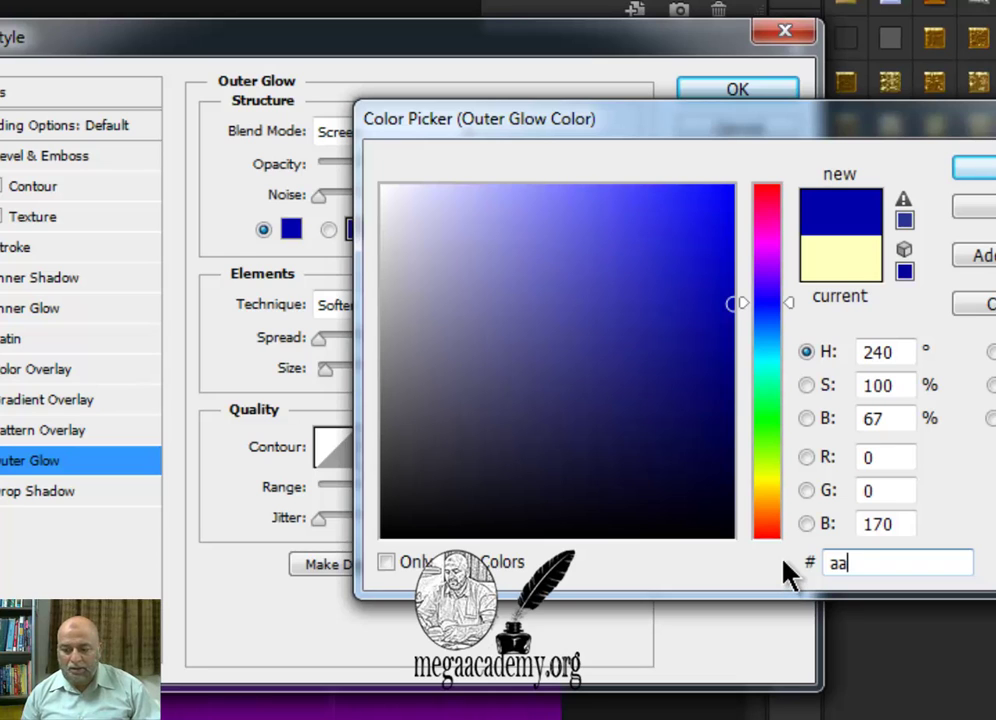
{"action": "type", "text": "00a0"}
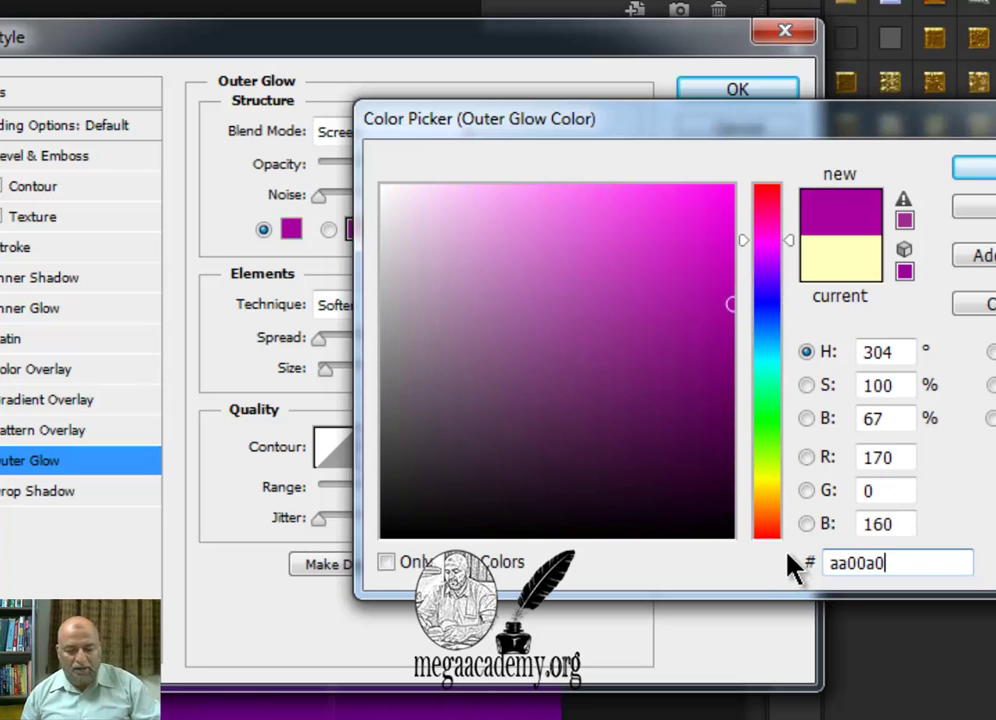
{"action": "key", "text": "Return"}
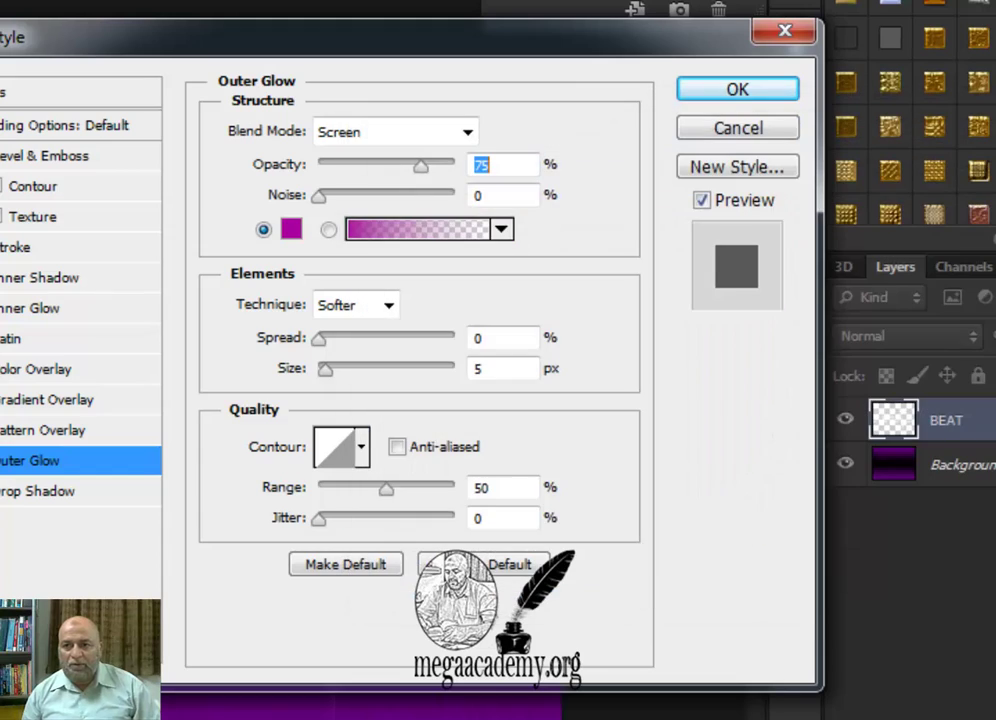
{"action": "left_click", "coordinate": [733, 92]}
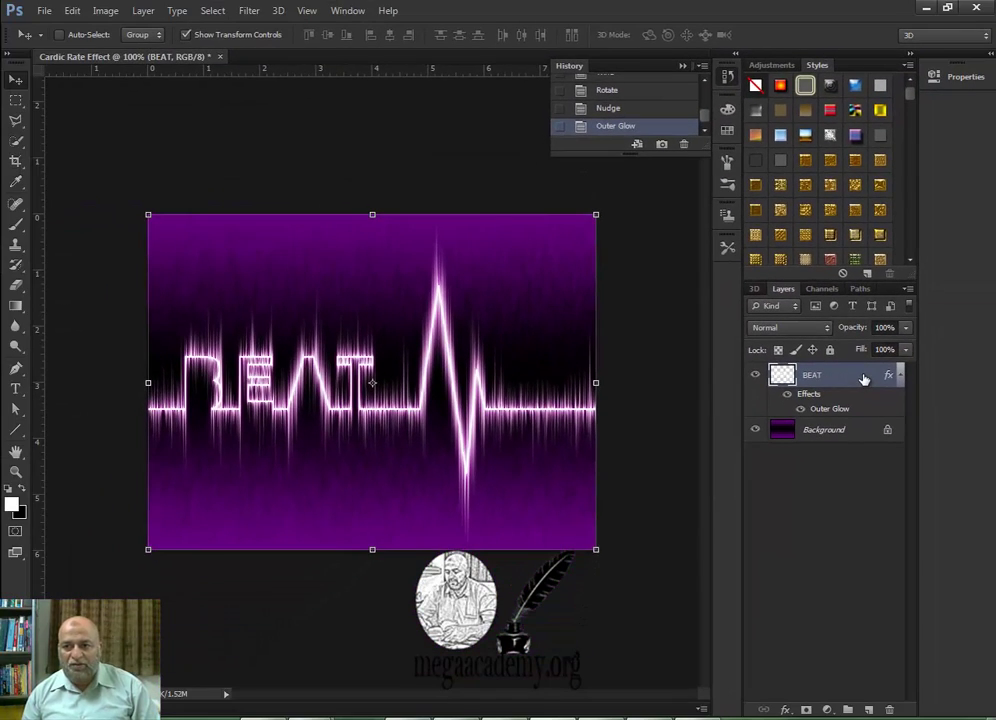
Add a Color Overlay layer style to the BEAT layer with the overlay colour set to #ffadfc.
{"action": "double_click", "coordinate": [864, 379]}
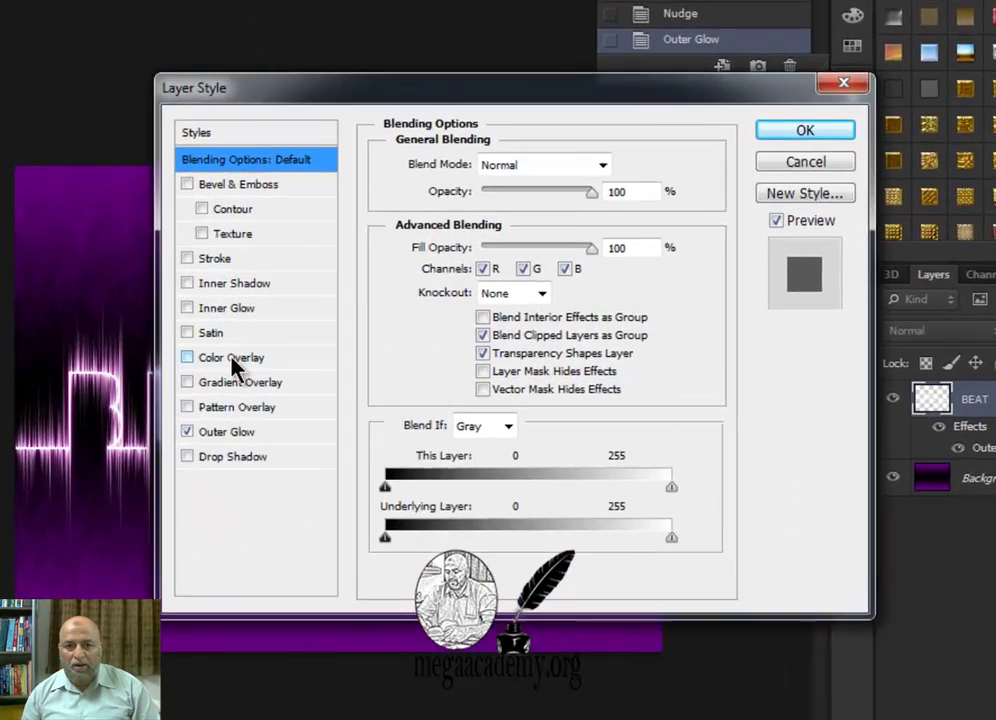
{"action": "left_click", "coordinate": [303, 346]}
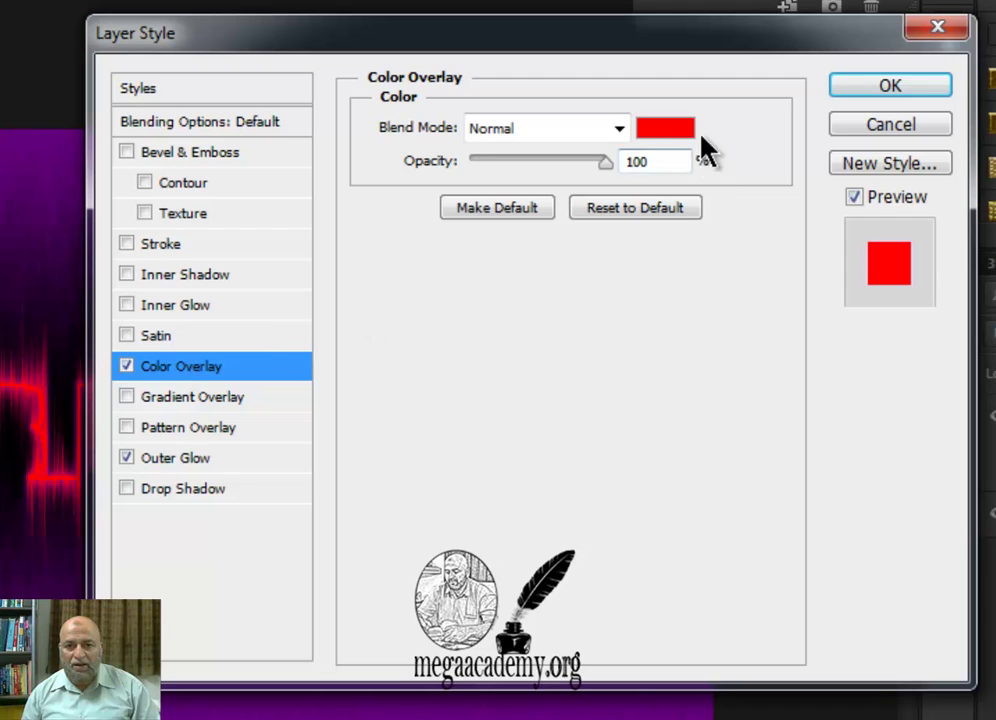
{"action": "left_click", "coordinate": [668, 128]}
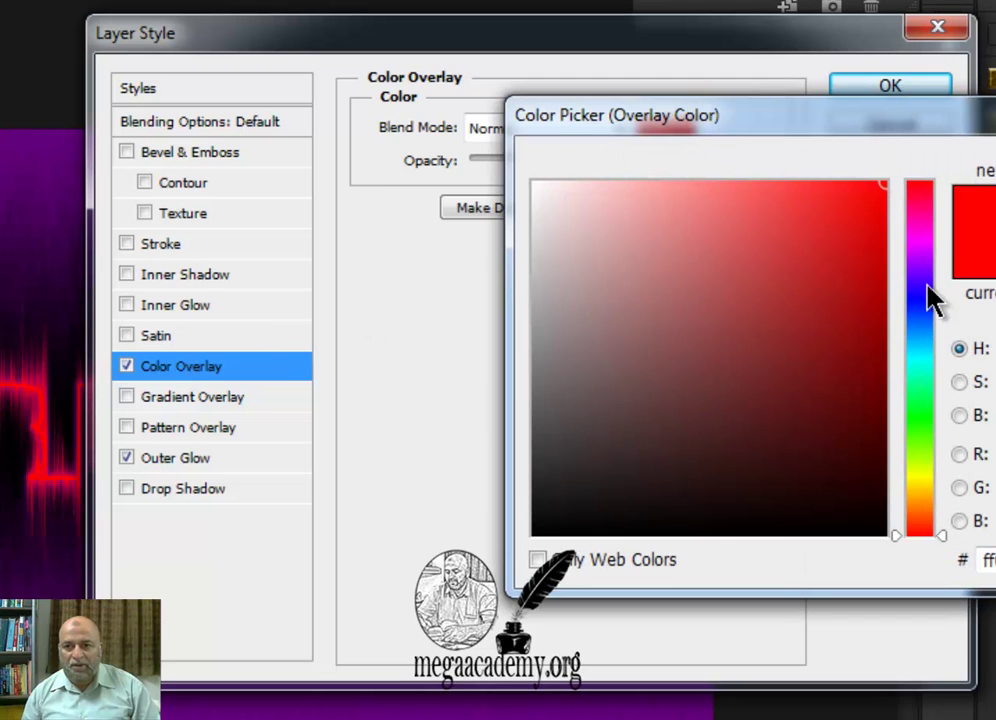
{"action": "left_click", "coordinate": [921, 248]}
{"action": "left_click", "coordinate": [776, 207]}
{"action": "left_click", "coordinate": [700, 210]}
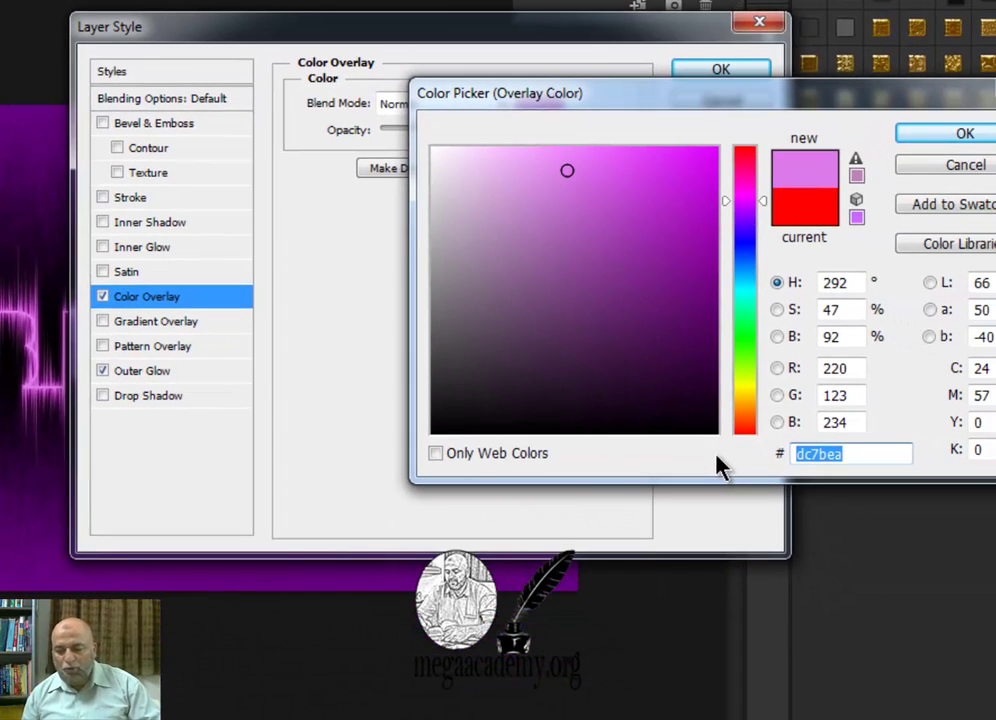
{"action": "type", "text": "ff"}
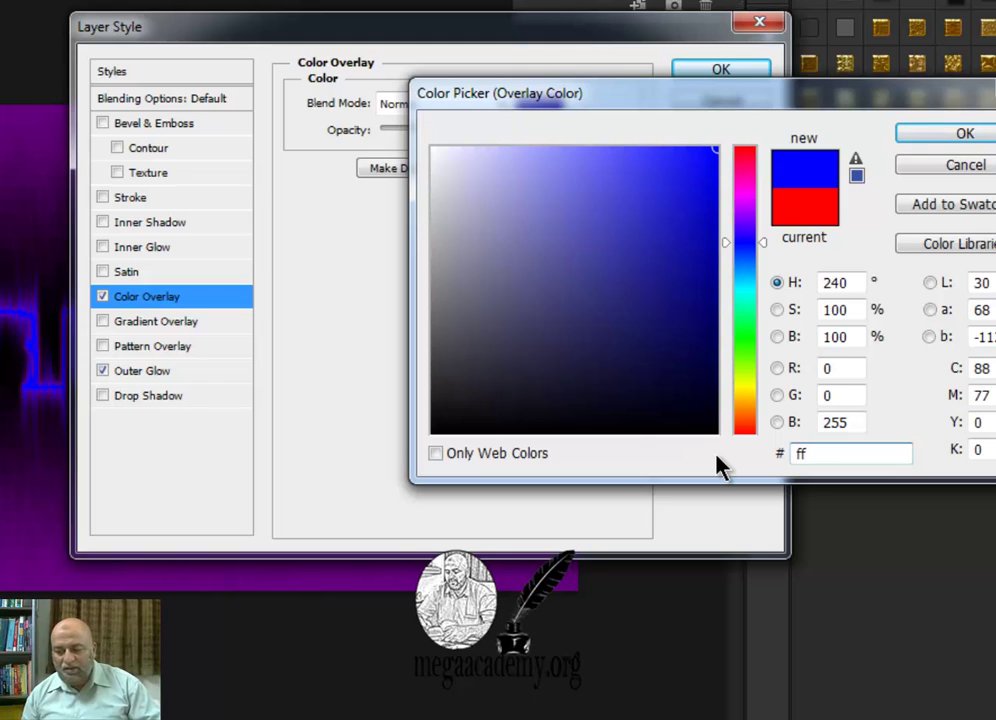
{"action": "type", "text": "ad"}
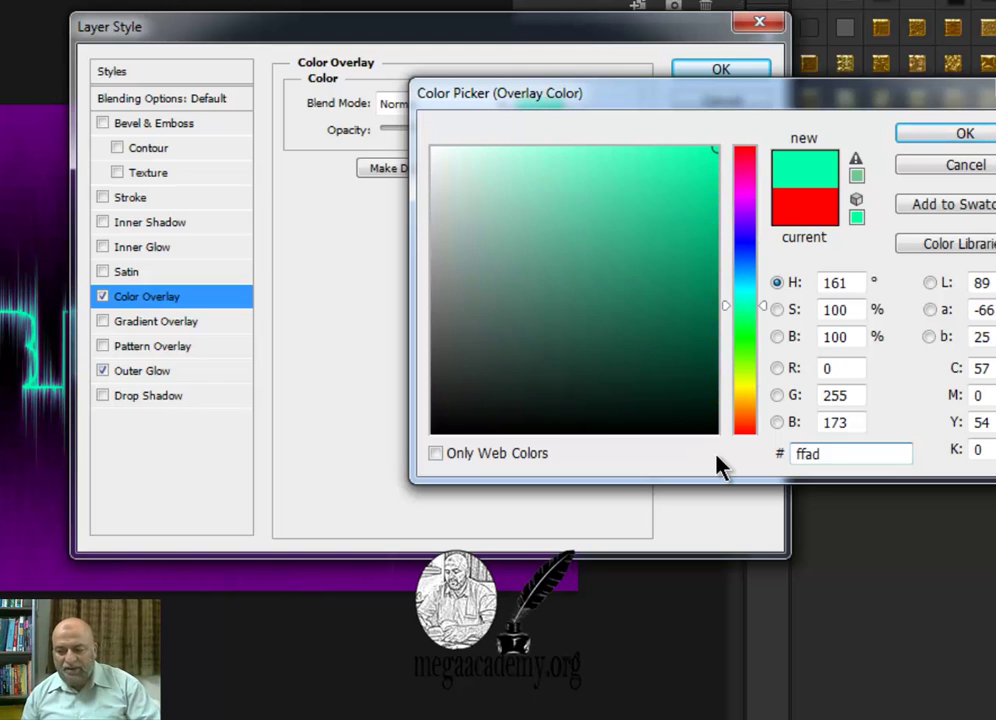
{"action": "type", "text": "c"}
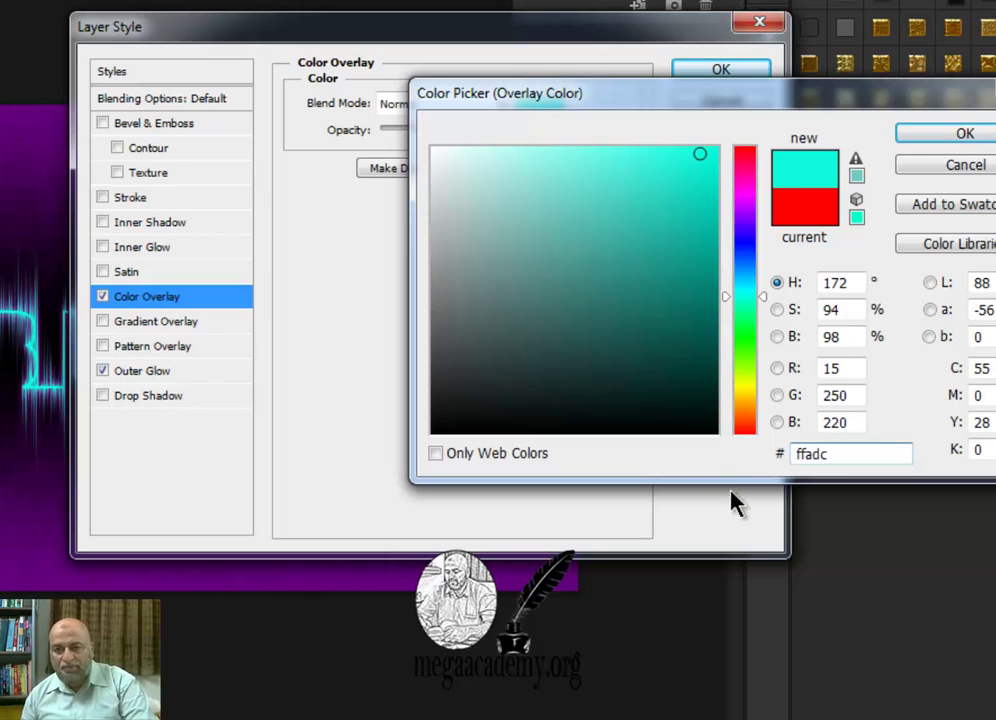
{"action": "key", "text": "BackSpace"}
{"action": "type", "text": "fc"}
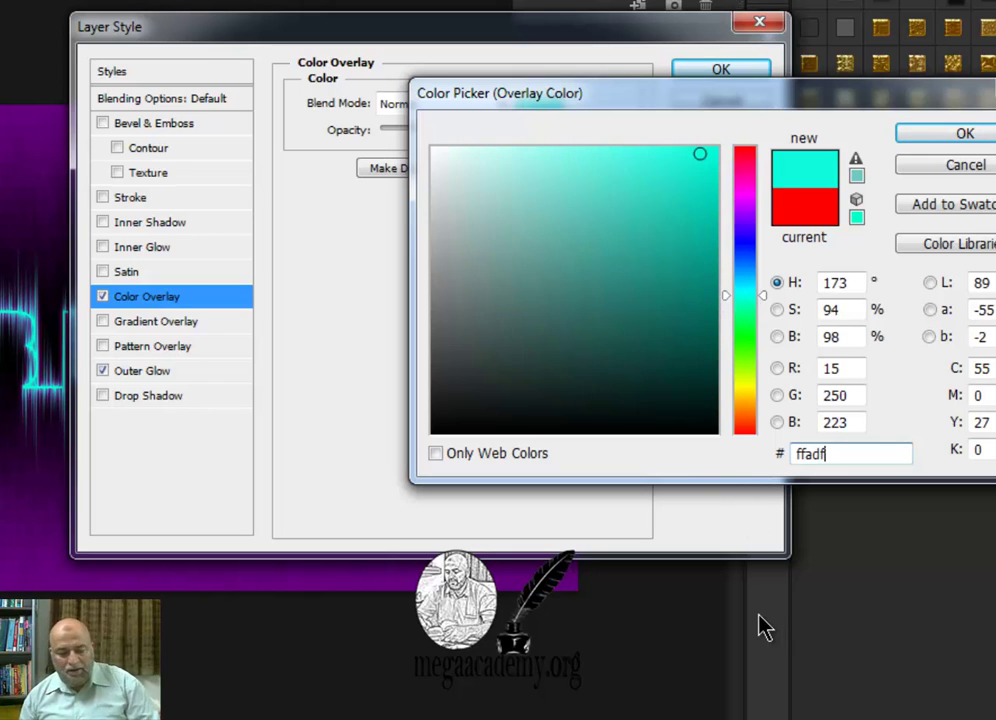
{"action": "left_click", "coordinate": [963, 137]}
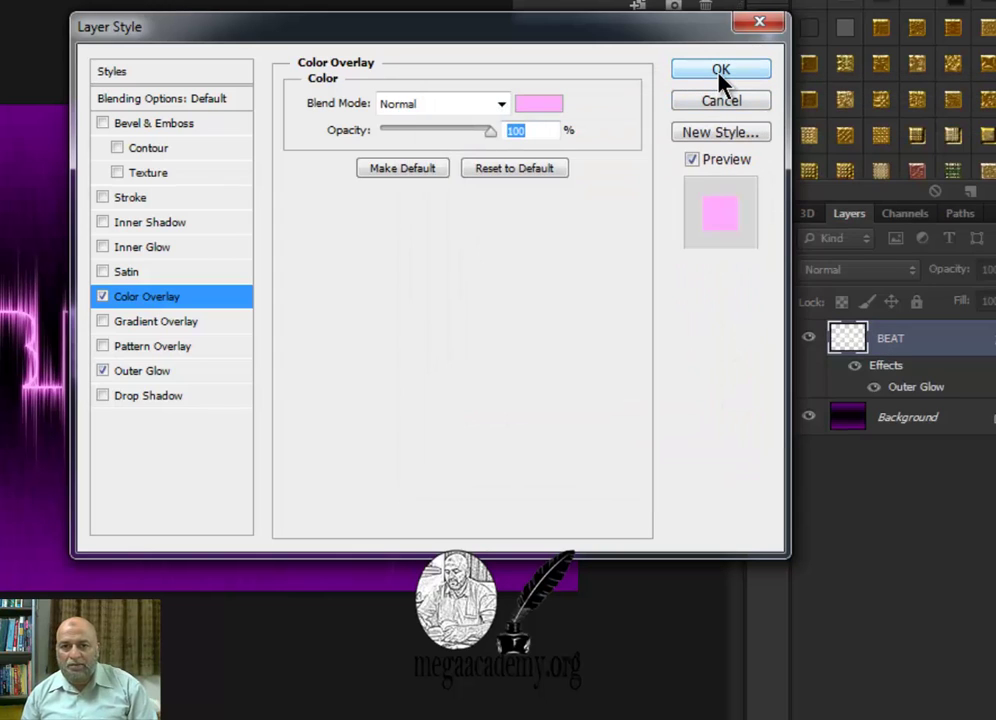
{"action": "left_click", "coordinate": [719, 70]}
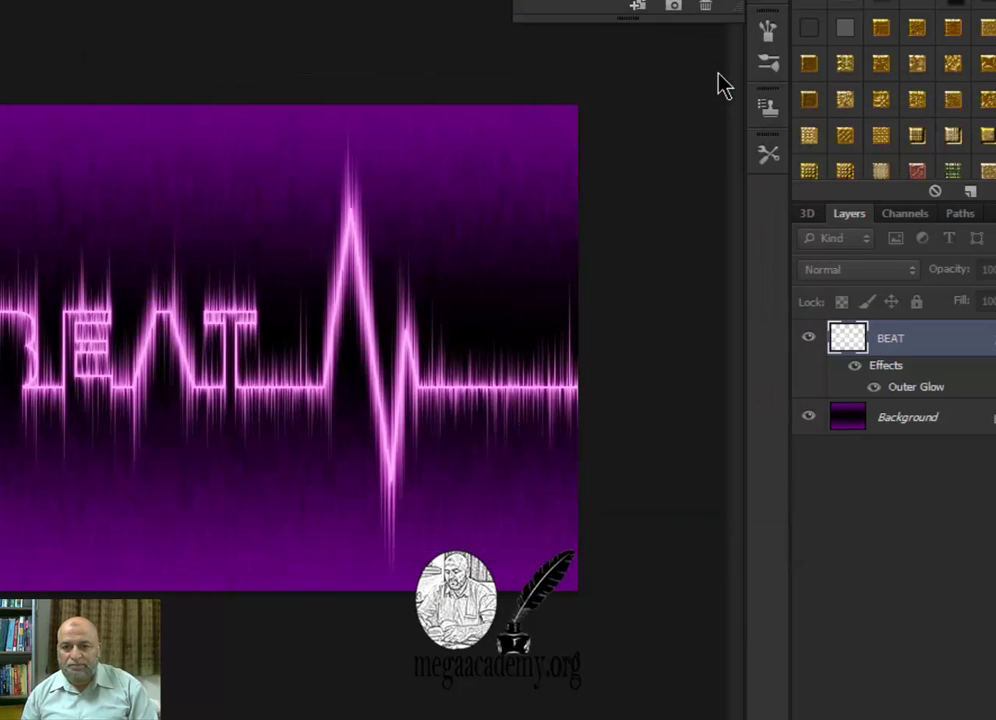
{"action": "key", "text": "ctrl+t"}
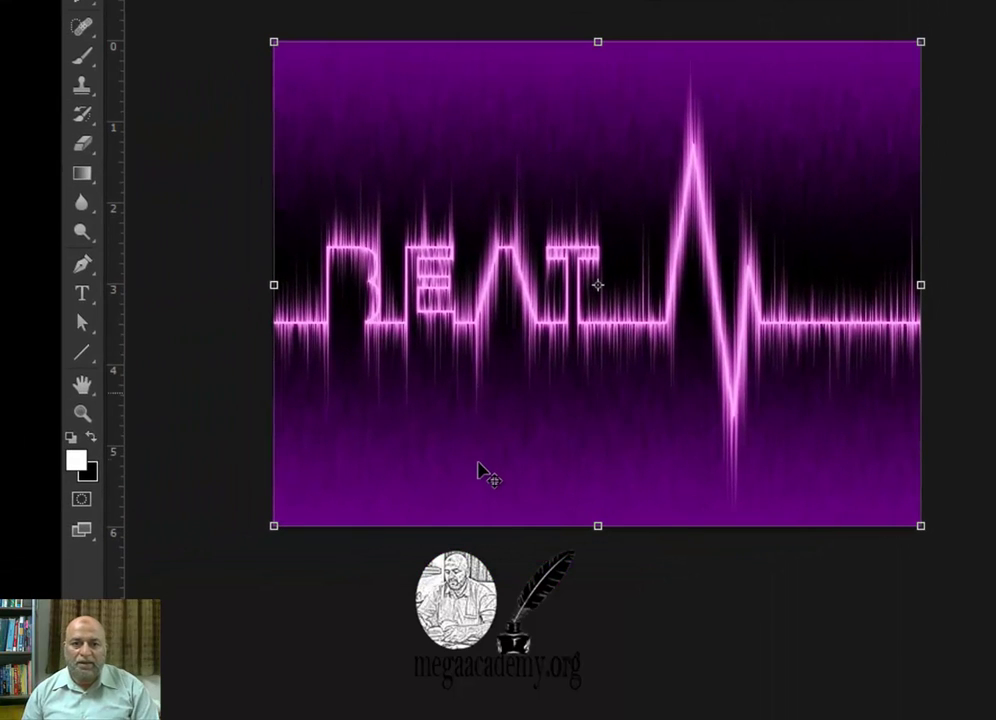